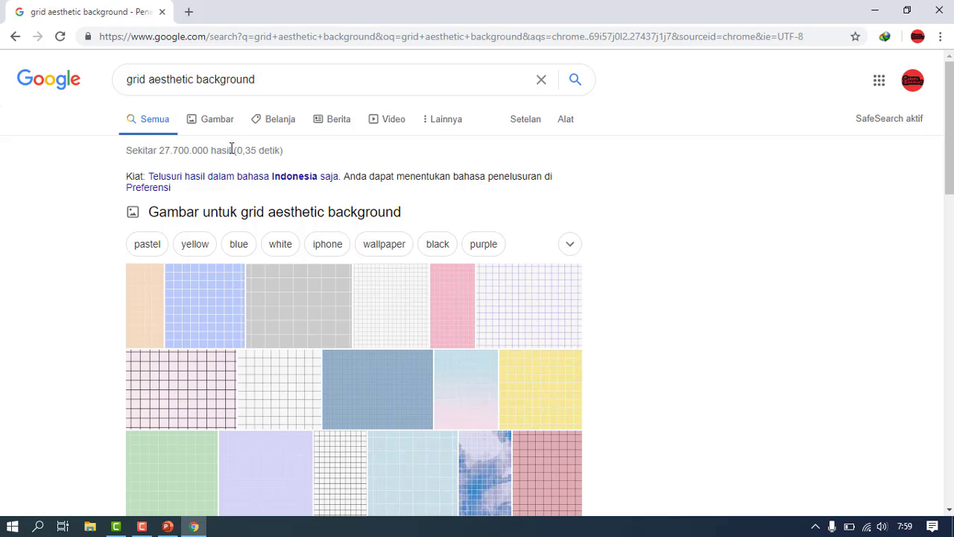
- Show Google Images results for the grid background search, then return to PowerPoint
{"action": "left_click", "coordinate": [221, 121]}
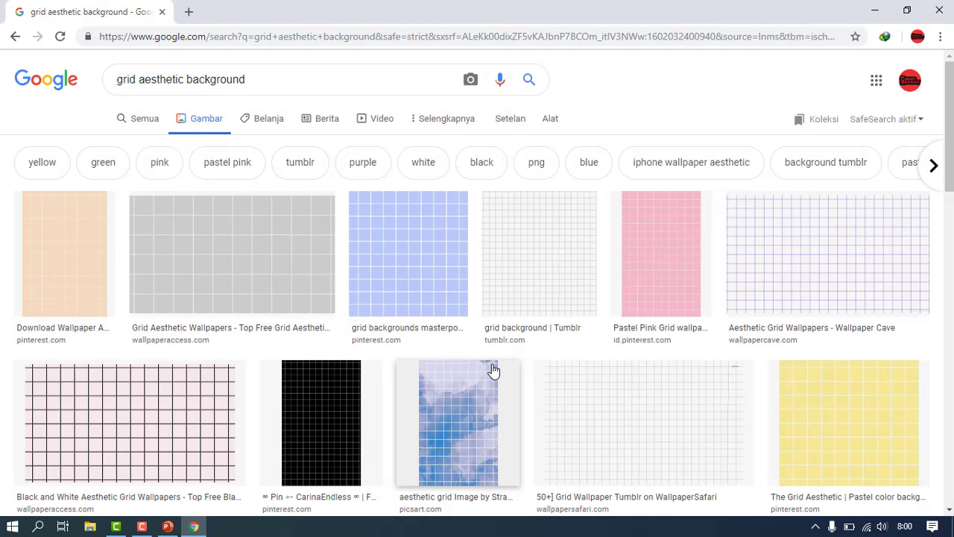
{"action": "left_click", "coordinate": [875, 10]}
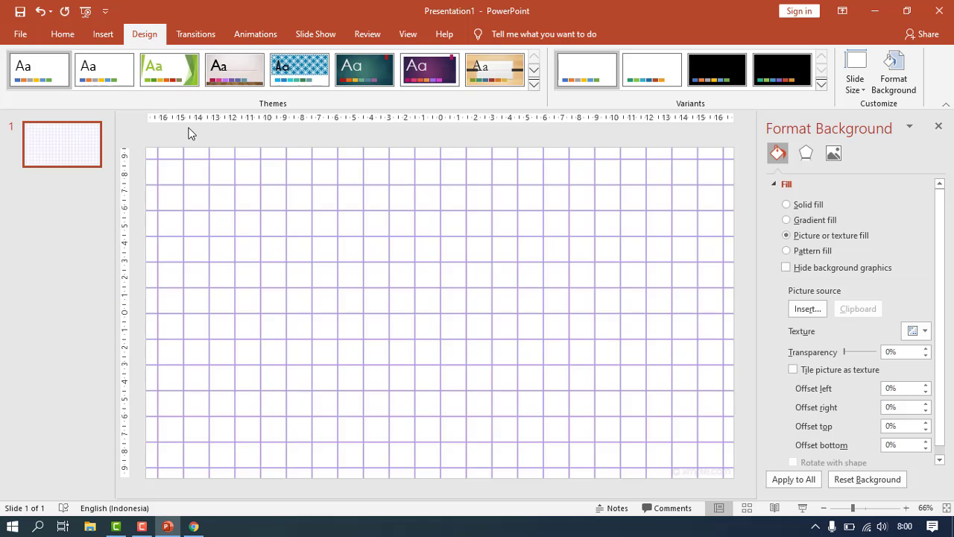
- Insert the dry-brush-stroke-12 picture from this computer onto the slide
{"action": "left_click", "coordinate": [101, 35]}
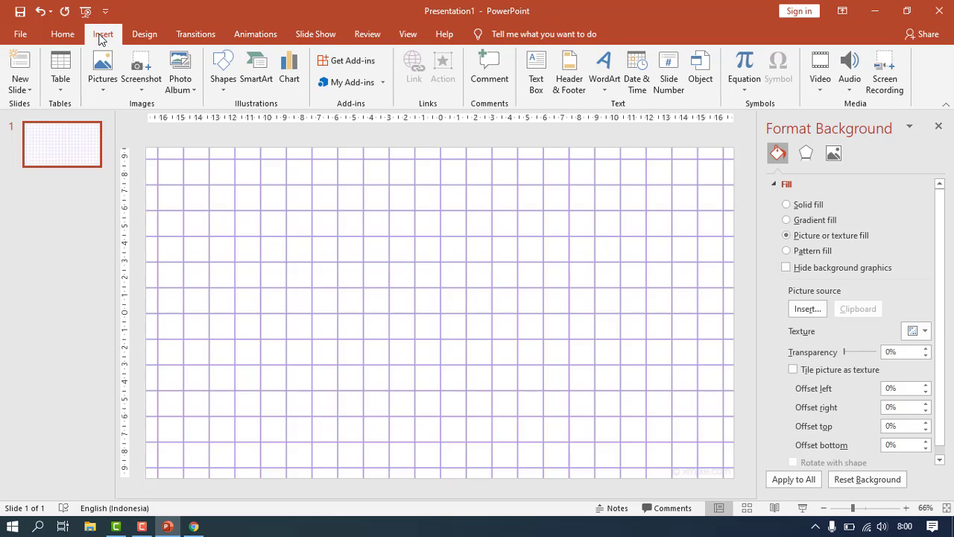
{"action": "left_click", "coordinate": [104, 84]}
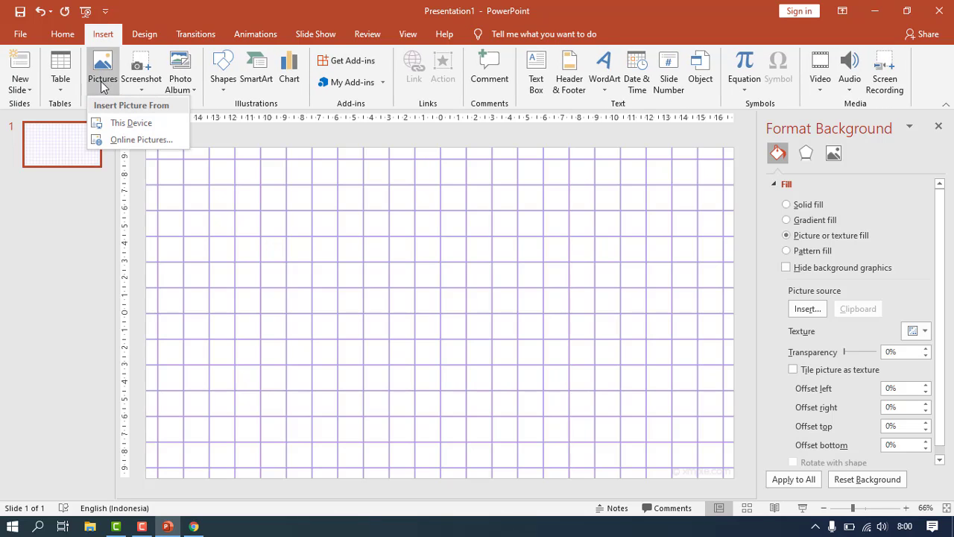
{"action": "left_click", "coordinate": [123, 131]}
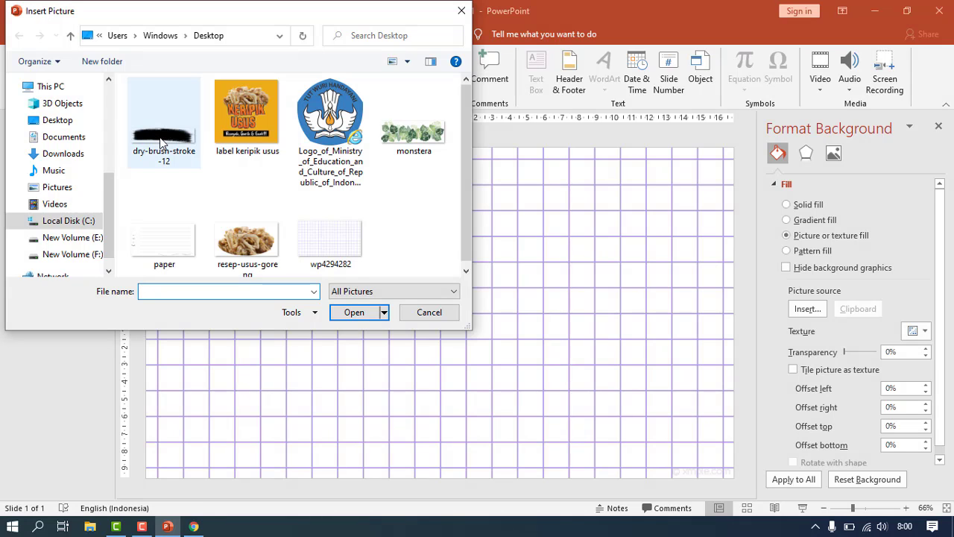
{"action": "left_click", "coordinate": [161, 141]}
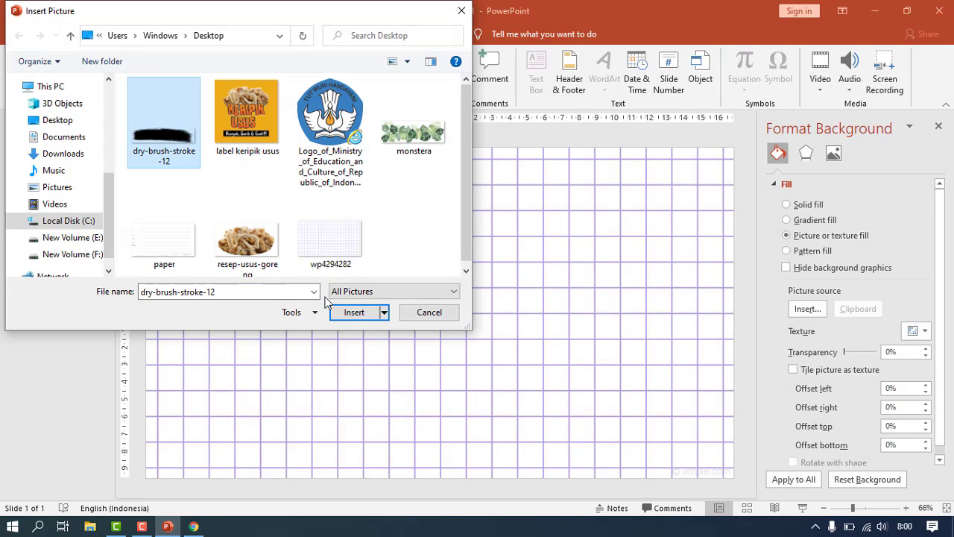
{"action": "left_click", "coordinate": [355, 312]}
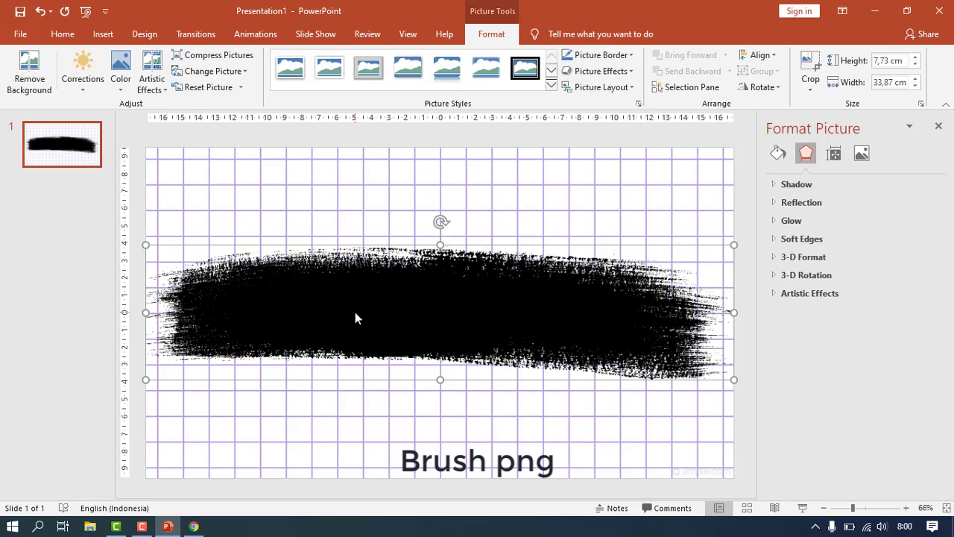
- Shrink the brush stroke to 16.93 × 3.86 cm, move it to the top centre, and recolour it orange
{"action": "left_click", "coordinate": [939, 126]}
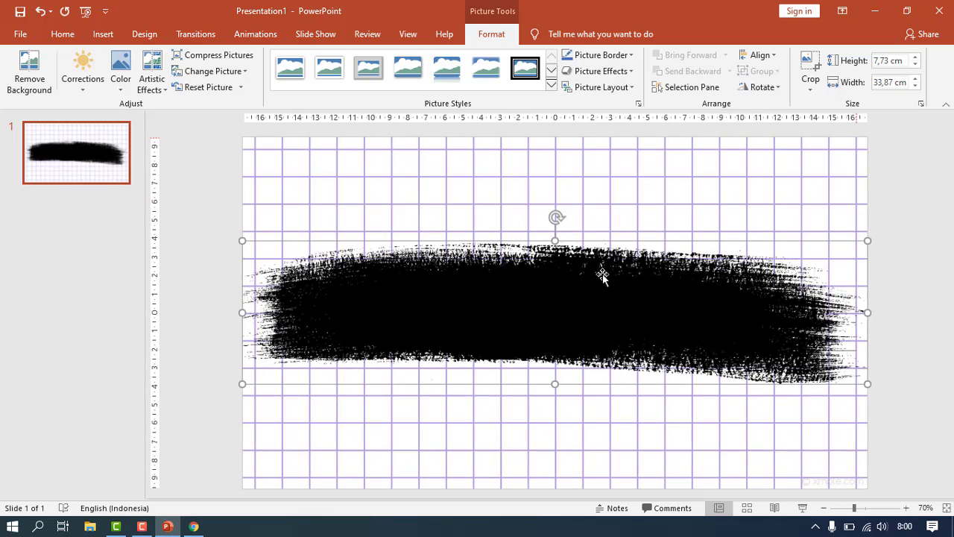
{"action": "left_click_drag", "start_coordinate": [241, 240], "coordinate": [554, 347]}
{"action": "mouse_move", "coordinate": [650, 347]}
{"action": "left_mouse_down"}
{"action": "mouse_move", "coordinate": [595, 310]}
{"action": "mouse_move", "coordinate": [517, 226]}
{"action": "mouse_move", "coordinate": [504, 182]}
{"action": "left_mouse_up"}
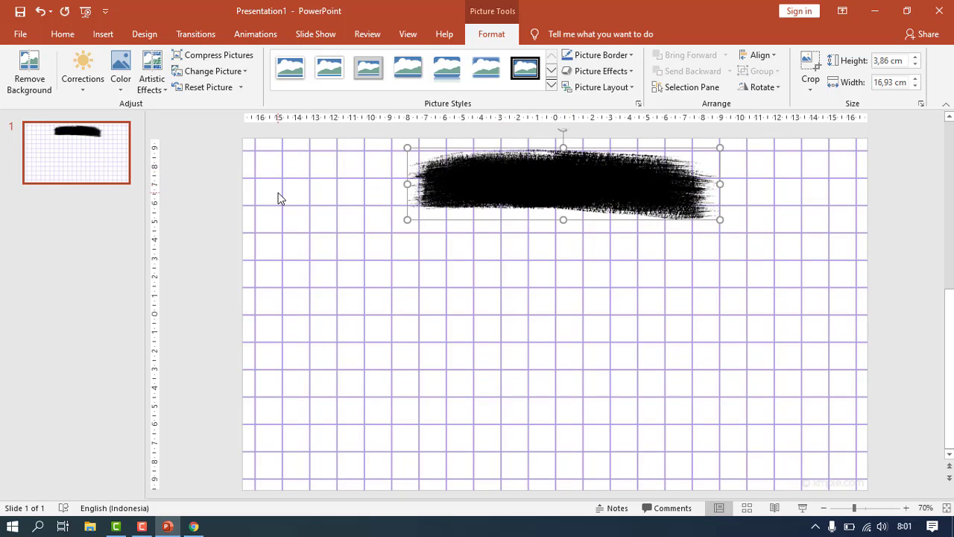
{"action": "left_click", "coordinate": [118, 89]}
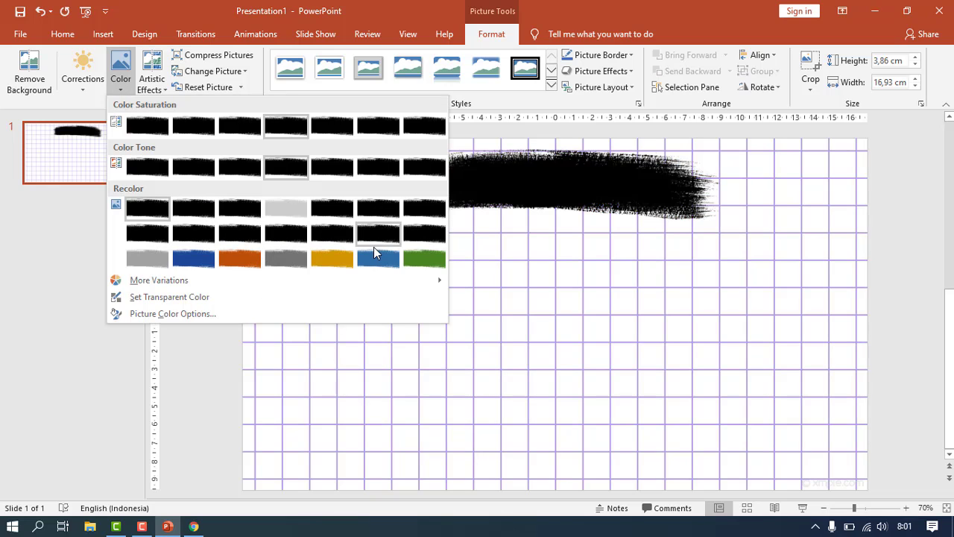
{"action": "left_click", "coordinate": [240, 259]}
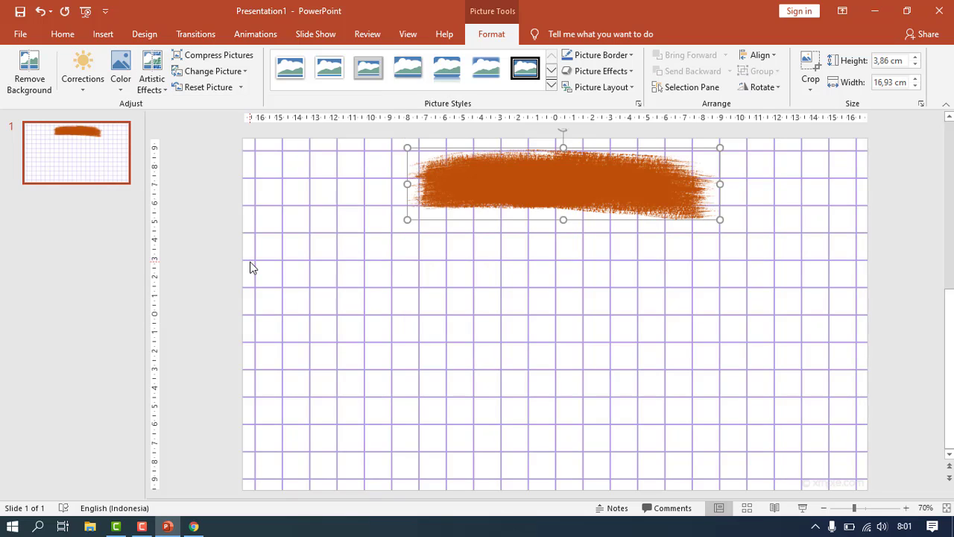
- Add a text box over the brush stroke reading 'Judul Presentasi'
{"action": "left_click", "coordinate": [104, 35]}
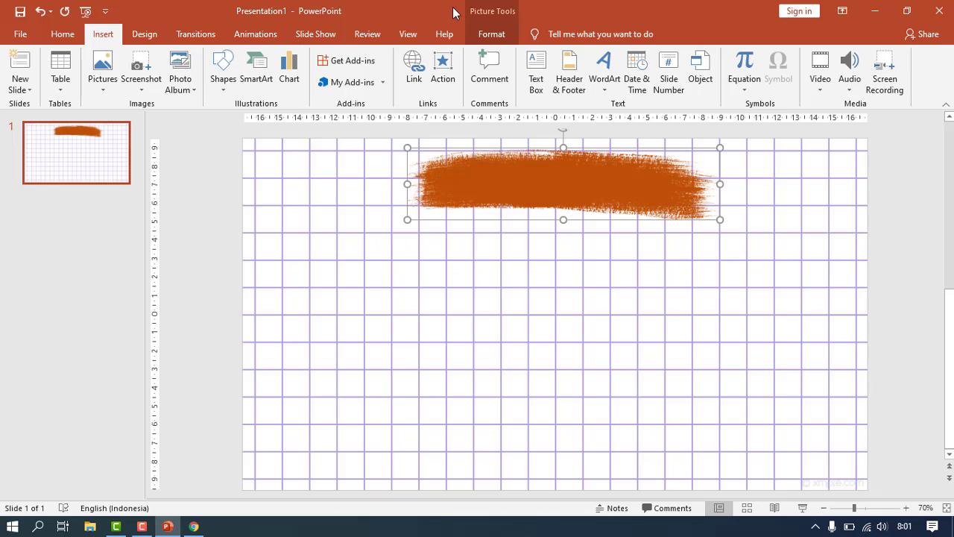
{"action": "left_click", "coordinate": [535, 74]}
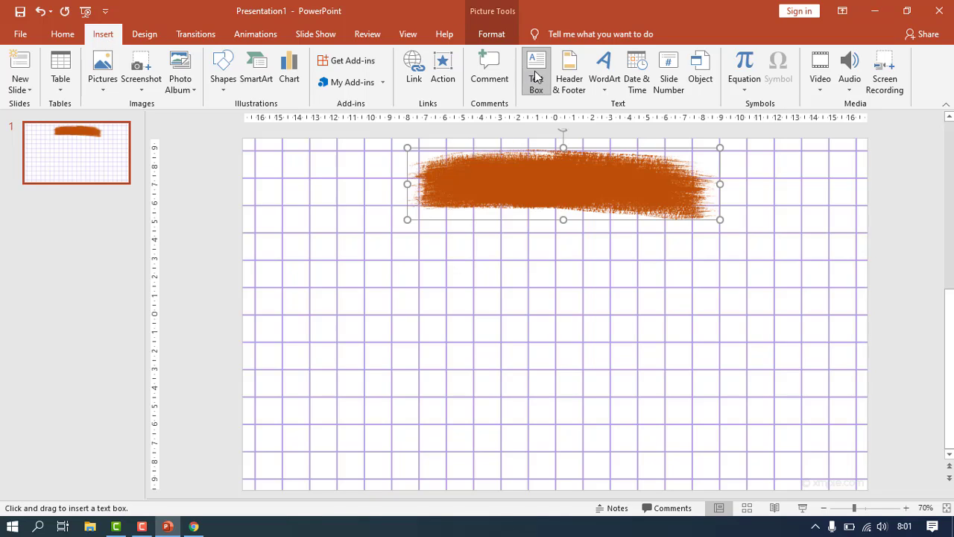
{"action": "left_click_drag", "start_coordinate": [434, 173], "coordinate": [652, 195]}
{"action": "type", "text": "Jud"}
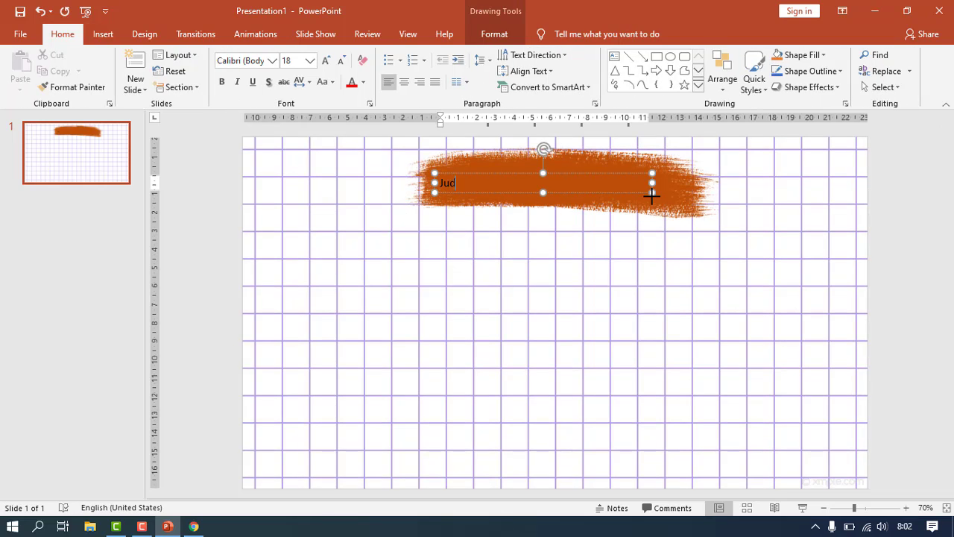
{"action": "type", "text": "ul Presentasi"}
{"action": "left_click", "coordinate": [652, 195]}
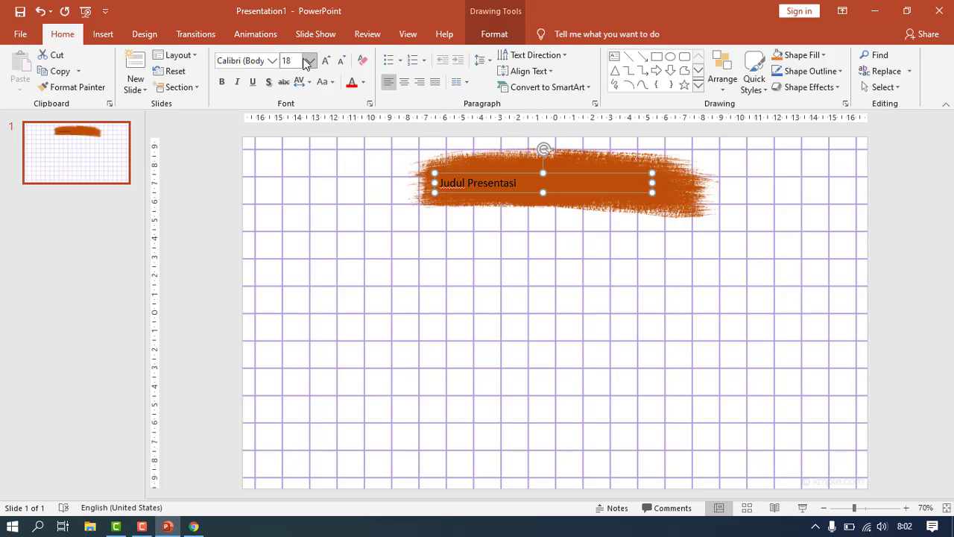
- Set the title to 40 pt in the Beyond The Mountains font
{"action": "left_click", "coordinate": [310, 60]}
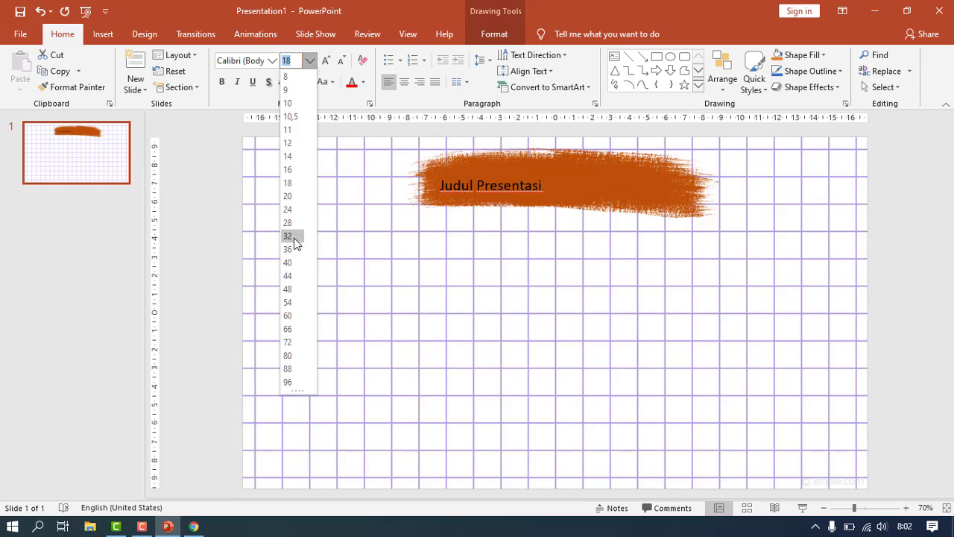
{"action": "left_click", "coordinate": [288, 262]}
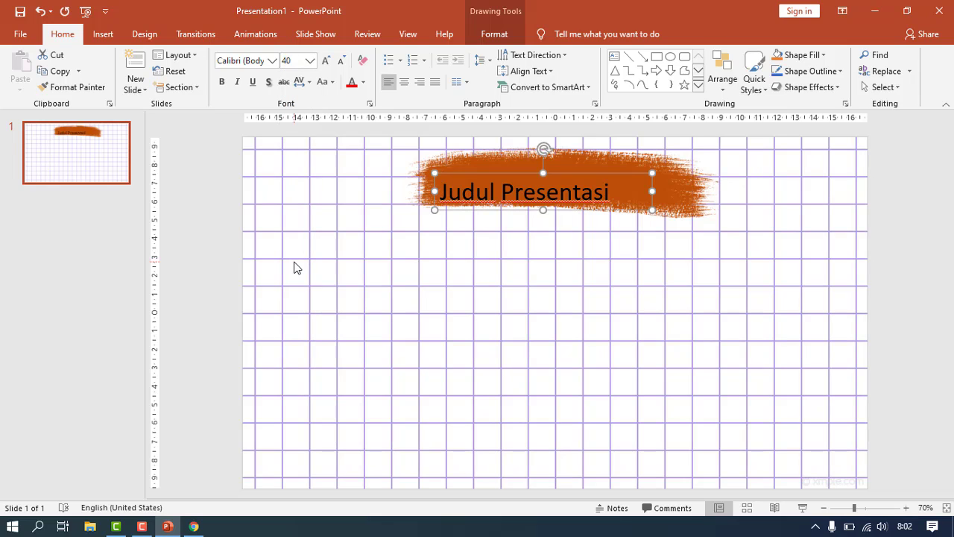
{"action": "left_click", "coordinate": [273, 60]}
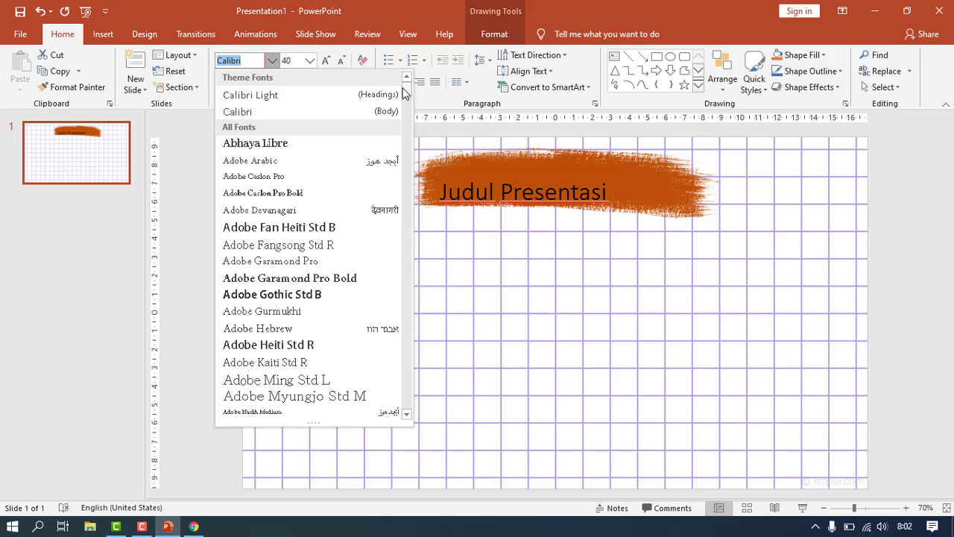
{"action": "scroll", "coordinate": [407, 87], "scroll_direction": "down", "scroll_amount": 3}
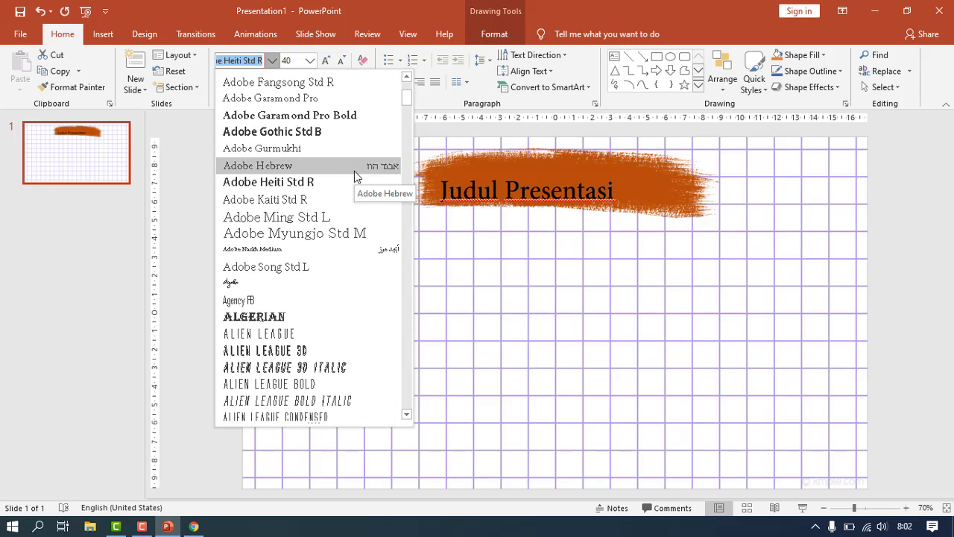
{"action": "key", "text": "Down"}
{"action": "key", "text": "Down"}
{"action": "key", "text": "Down"}
{"action": "key", "text": "Down"}
{"action": "key", "text": "Down"}
{"action": "key", "text": "Down"}
{"action": "key", "text": "Down"}
{"action": "key", "text": "Down"}
{"action": "key", "text": "Down"}
{"action": "key", "text": "Down"}
{"action": "key", "text": "Down"}
{"action": "key", "text": "Down"}
{"action": "key", "text": "Down"}
{"action": "key", "text": "Down"}
{"action": "key", "text": "Down"}
{"action": "key", "text": "Down"}
{"action": "key", "text": "Down"}
{"action": "key", "text": "Down"}
{"action": "key", "text": "Down"}
{"action": "key", "text": "Down"}
{"action": "key", "text": "Down"}
{"action": "key", "text": "Down"}
{"action": "key", "text": "Down"}
{"action": "key", "text": "Down"}
{"action": "key", "text": "Down"}
{"action": "key", "text": "Down"}
{"action": "key", "text": "Down"}
{"action": "key", "text": "Down"}
{"action": "key", "text": "Down"}
{"action": "key", "text": "Down"}
{"action": "key", "text": "Down"}
{"action": "key", "text": "Down"}
{"action": "key", "text": "Down"}
{"action": "key", "text": "Down"}
{"action": "key", "text": "Down"}
{"action": "key", "text": "Down"}
{"action": "key", "text": "Down"}
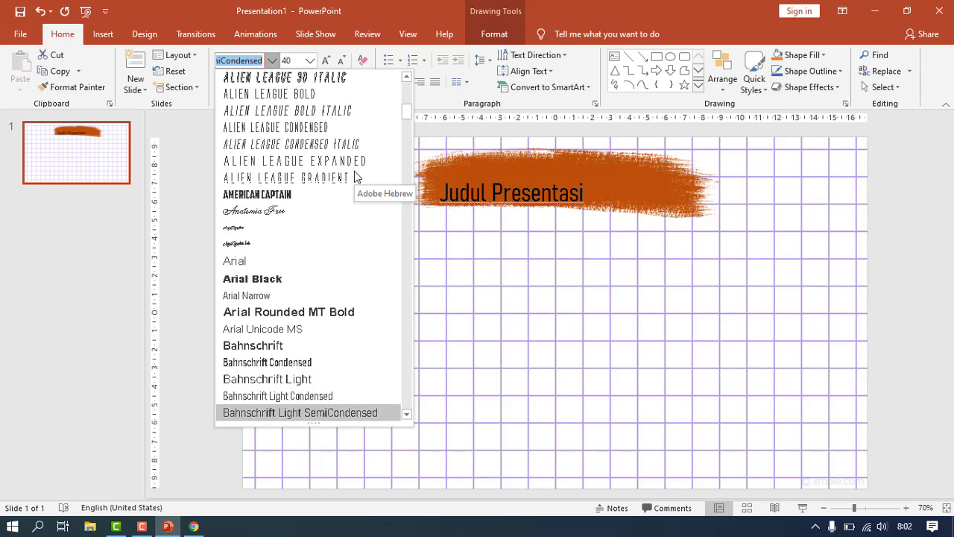
{"action": "key", "text": "Down"}
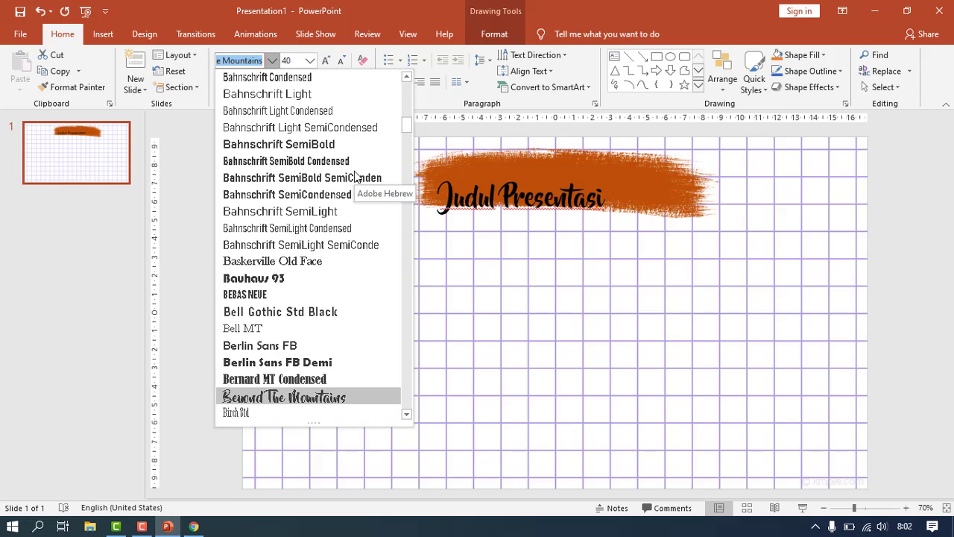
{"action": "key", "text": "Return"}
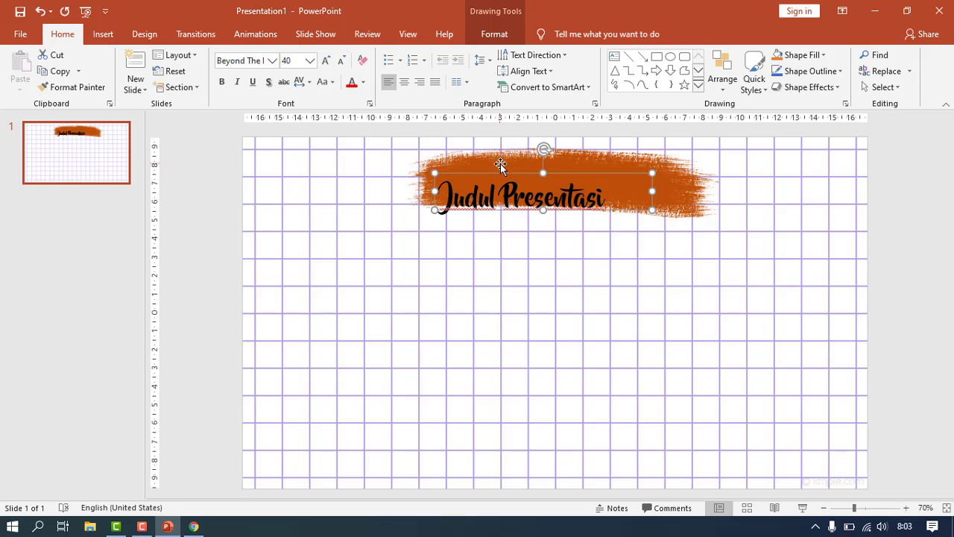
- Centre the title over the banner and give its letters a white glow
{"action": "left_click_drag", "start_coordinate": [507, 176], "coordinate": [550, 156]}
{"action": "left_click", "coordinate": [407, 86]}
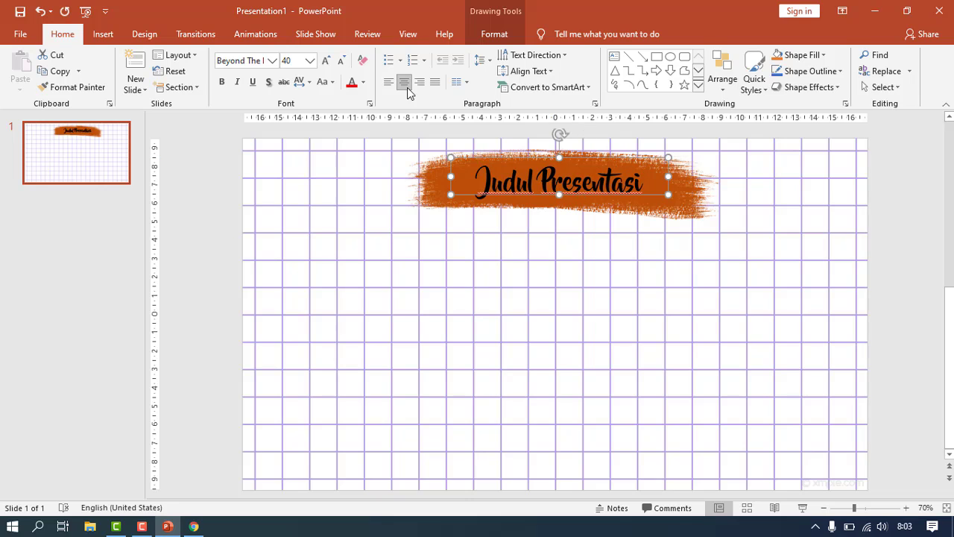
{"action": "left_click", "coordinate": [503, 36]}
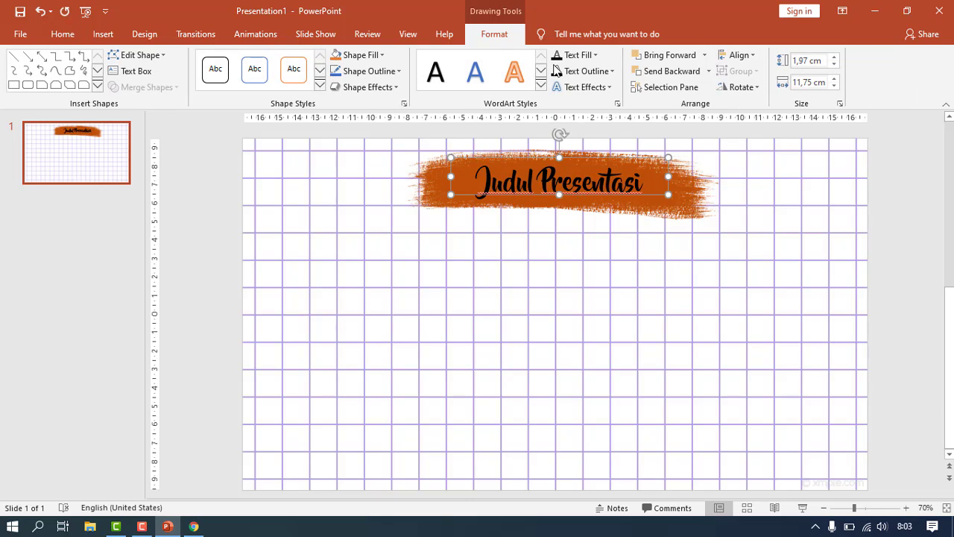
{"action": "left_click", "coordinate": [606, 88]}
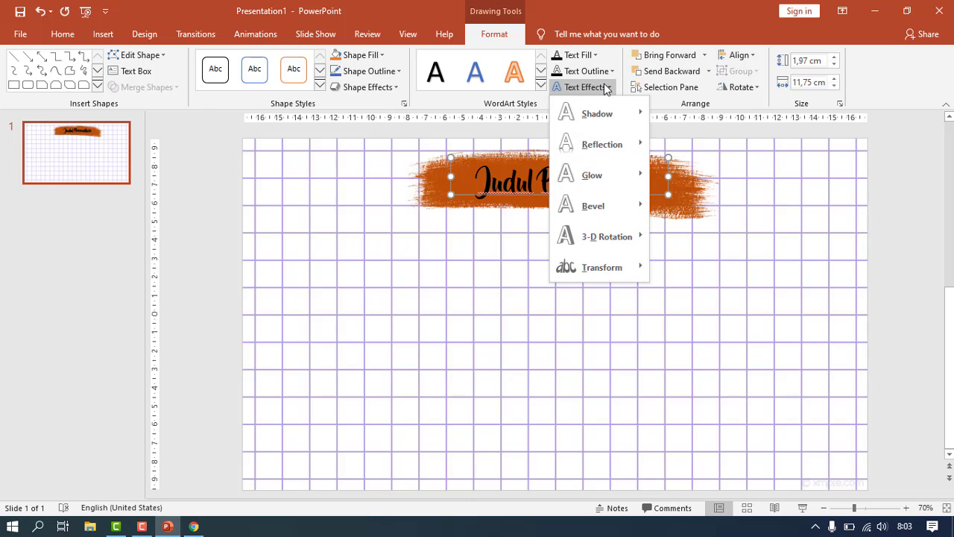
{"action": "mouse_move", "coordinate": [641, 183]}
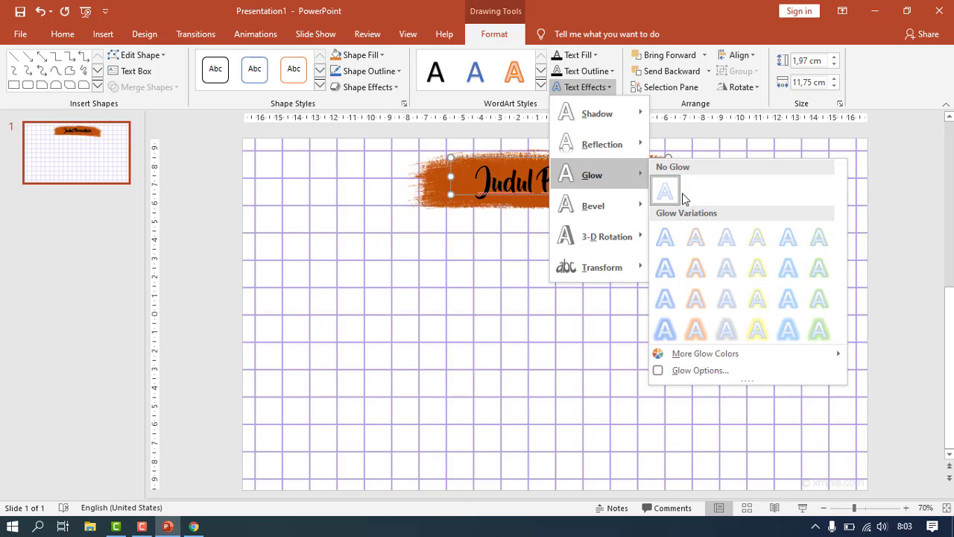
{"action": "left_click", "coordinate": [701, 371]}
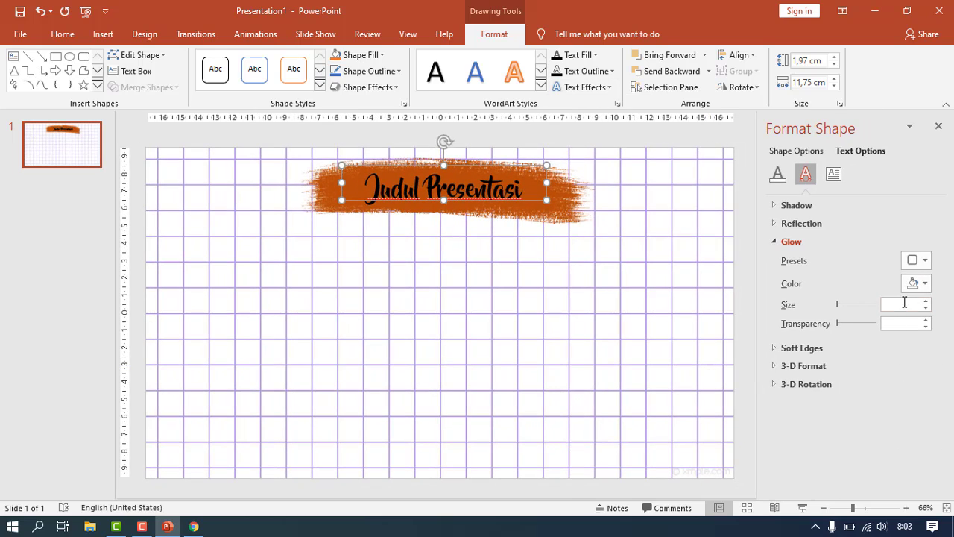
{"action": "left_click", "coordinate": [925, 283]}
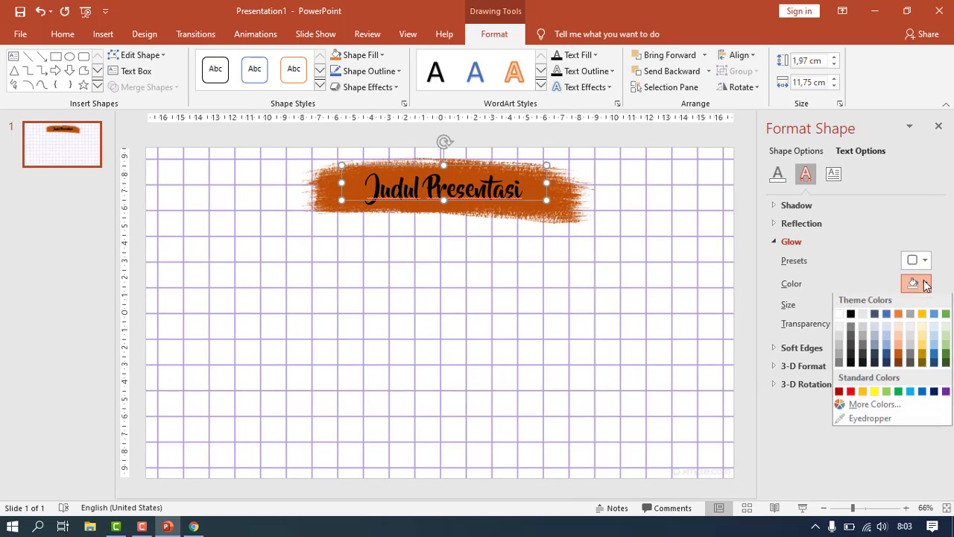
{"action": "left_click", "coordinate": [839, 316]}
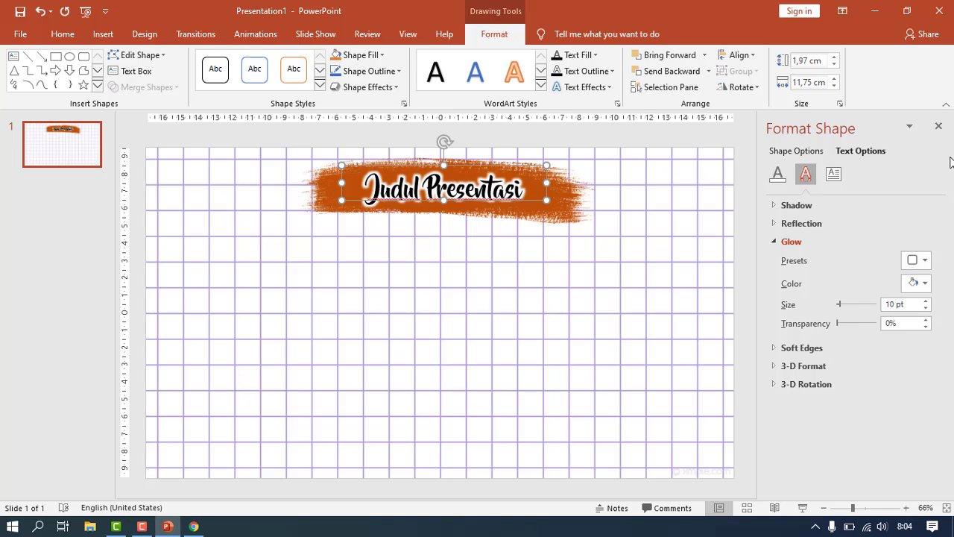
{"action": "left_click", "coordinate": [938, 126]}
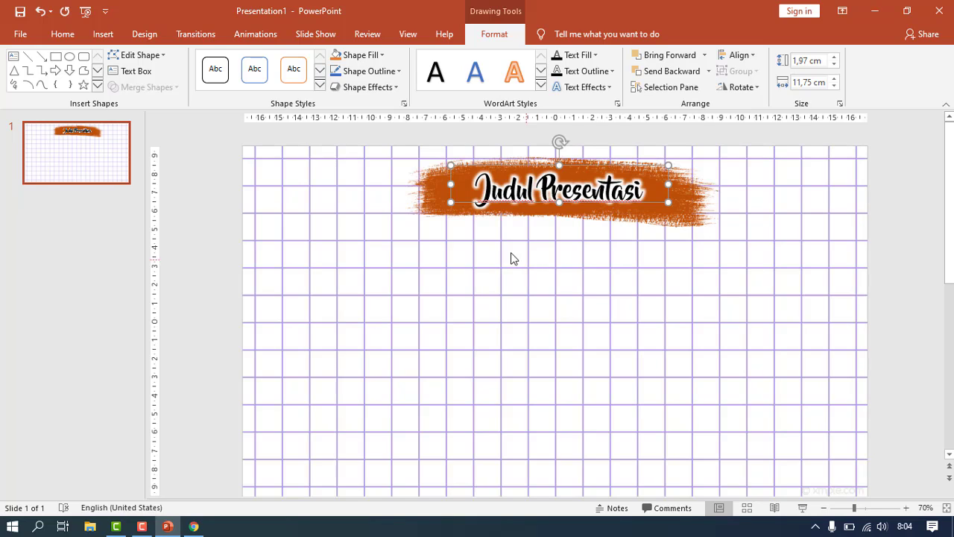
- Insert the Logo_of_Ministry picture and shrink it to 7.66 × 7.56 cm below the banner
{"action": "left_click", "coordinate": [102, 37]}
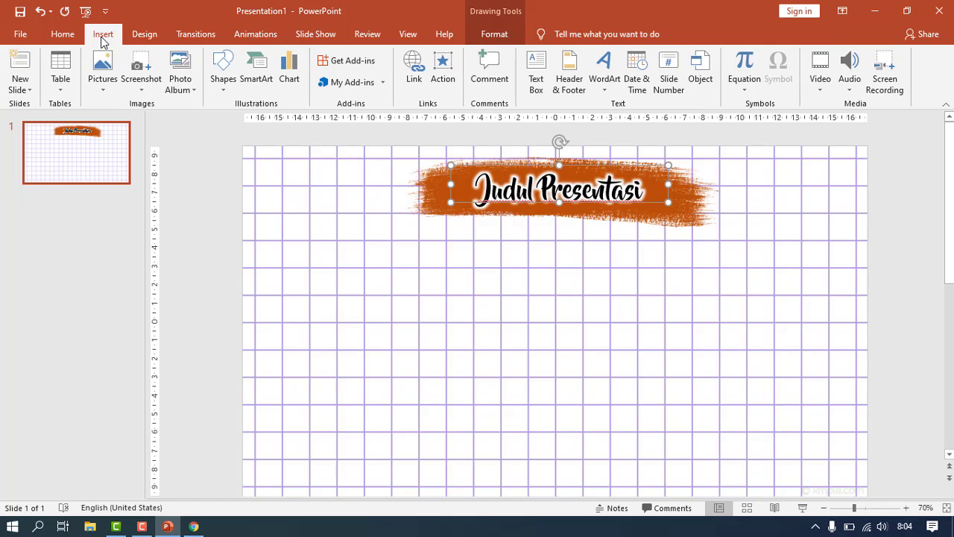
{"action": "left_click", "coordinate": [105, 85]}
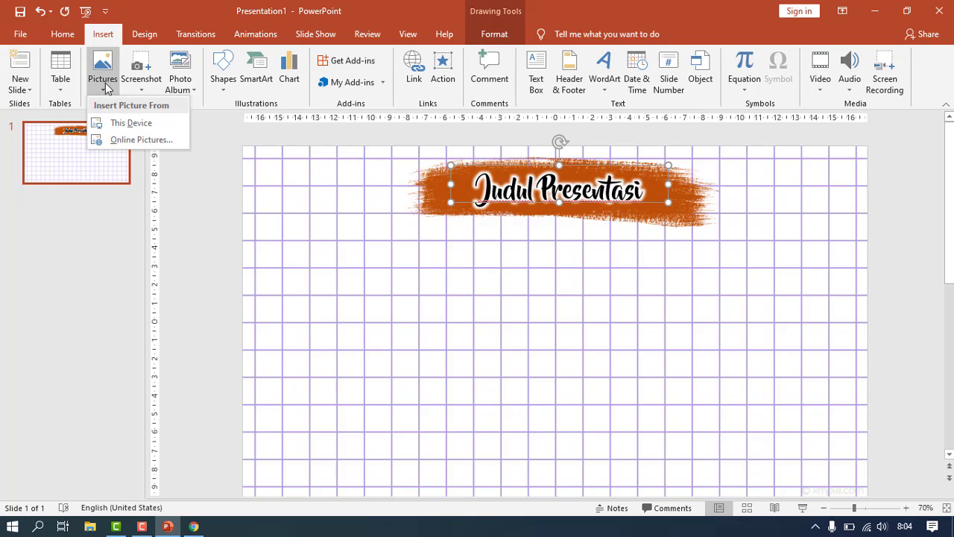
{"action": "left_click", "coordinate": [119, 123]}
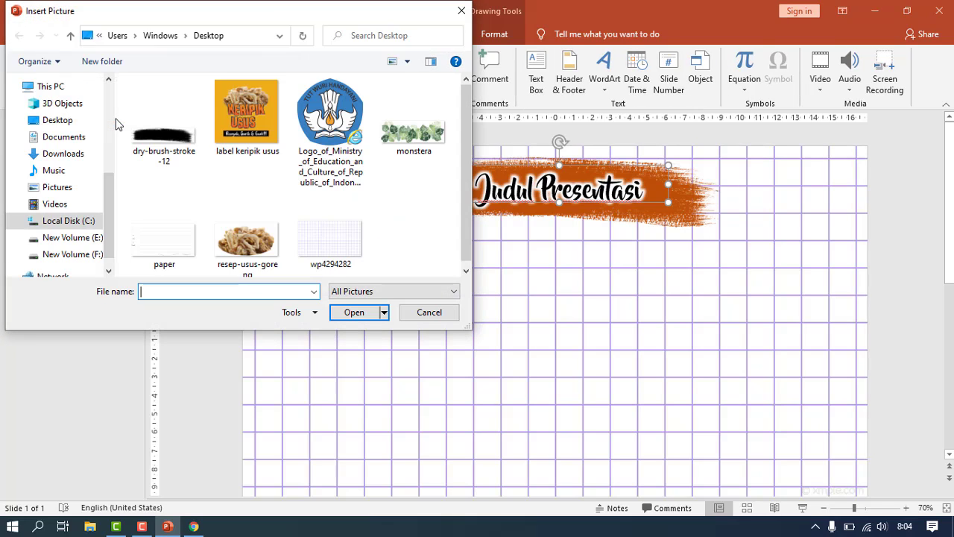
{"action": "left_click", "coordinate": [310, 131]}
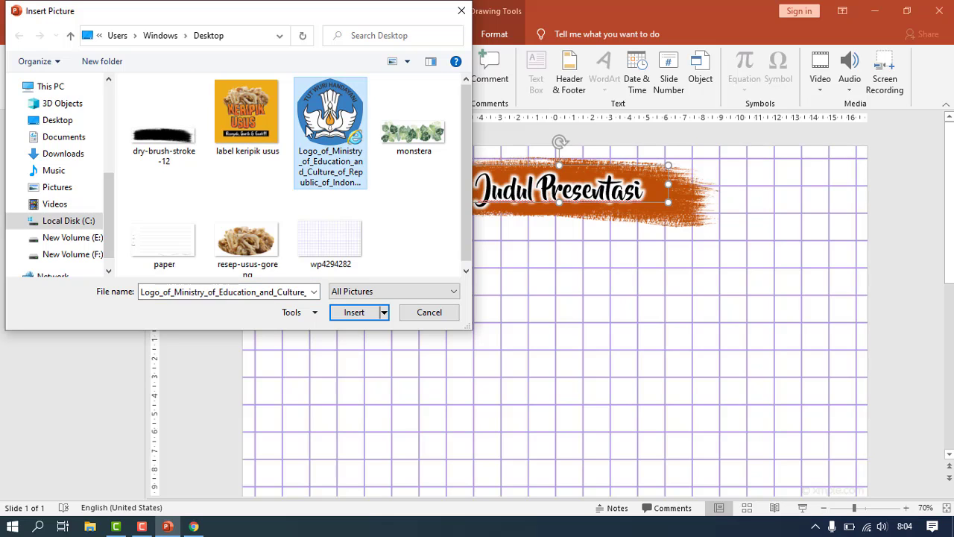
{"action": "left_click", "coordinate": [355, 312]}
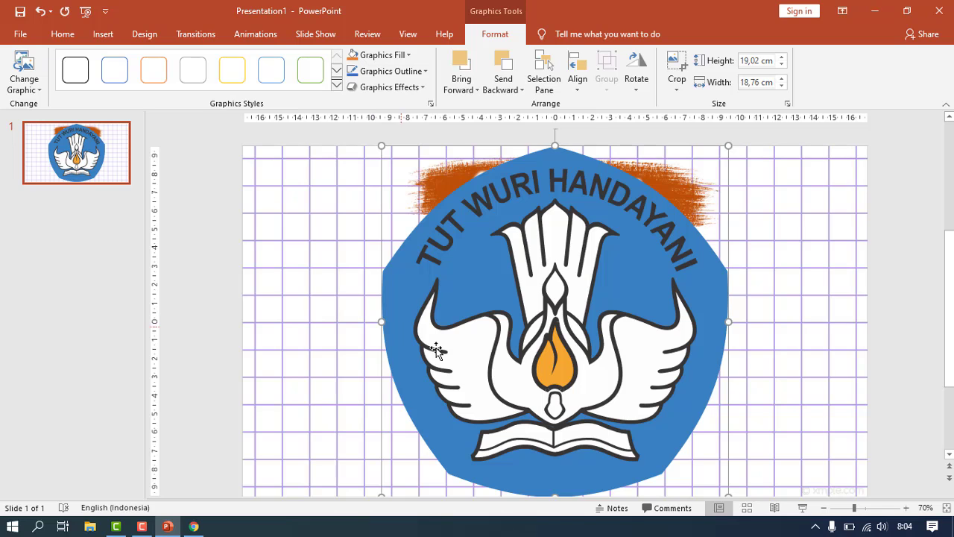
{"action": "left_click_drag", "start_coordinate": [381, 146], "coordinate": [555, 256]}
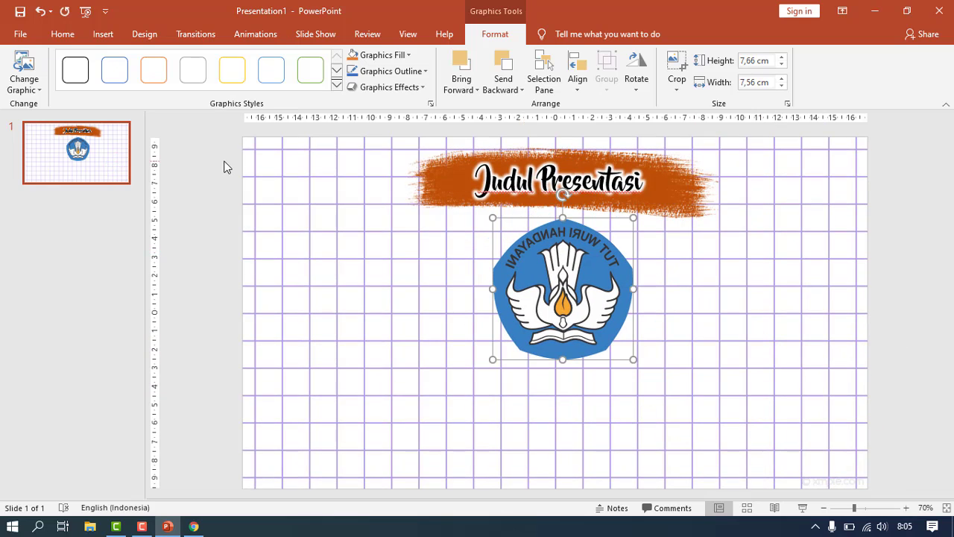
- Add a text box below the logo with the student's name and 'X IPA' on two lines
{"action": "left_click", "coordinate": [102, 38]}
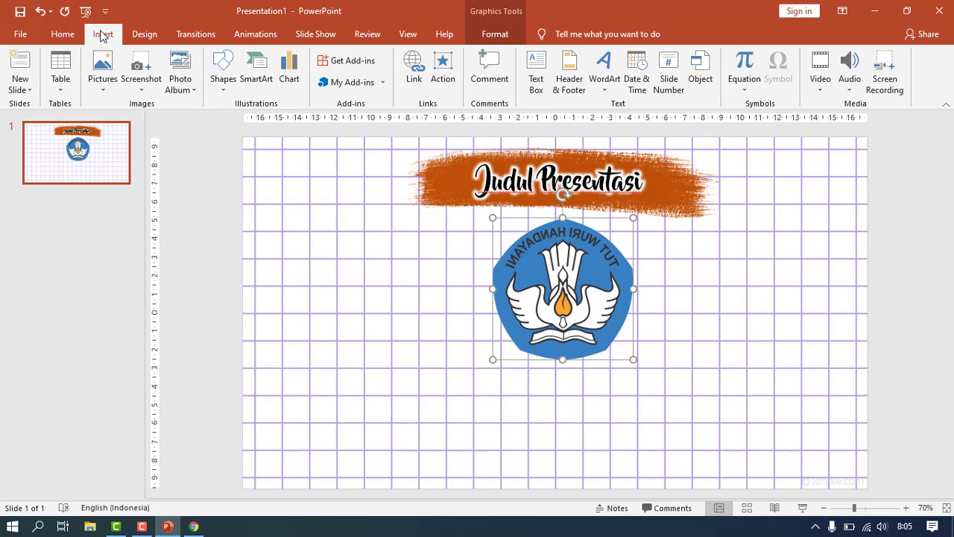
{"action": "left_click", "coordinate": [534, 76]}
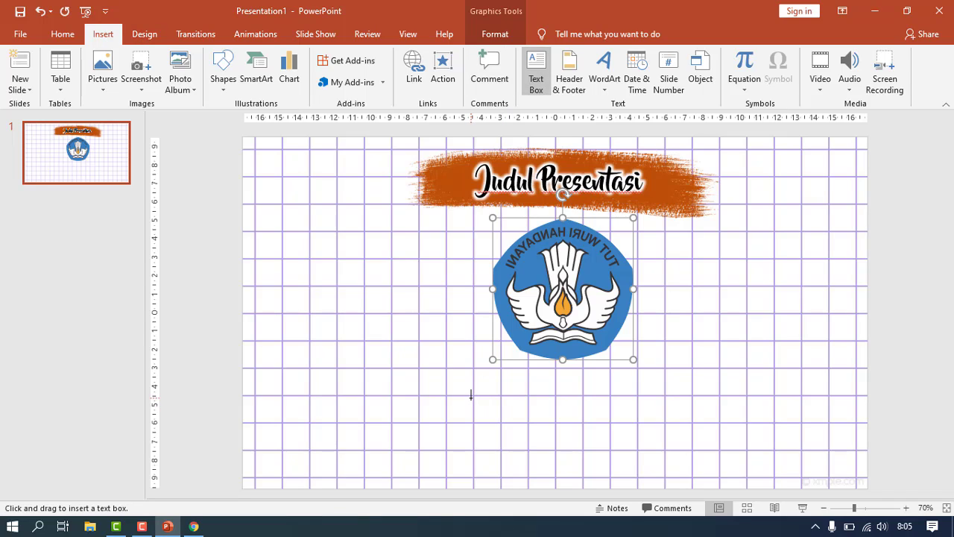
{"action": "left_click_drag", "start_coordinate": [473, 392], "coordinate": [646, 422]}
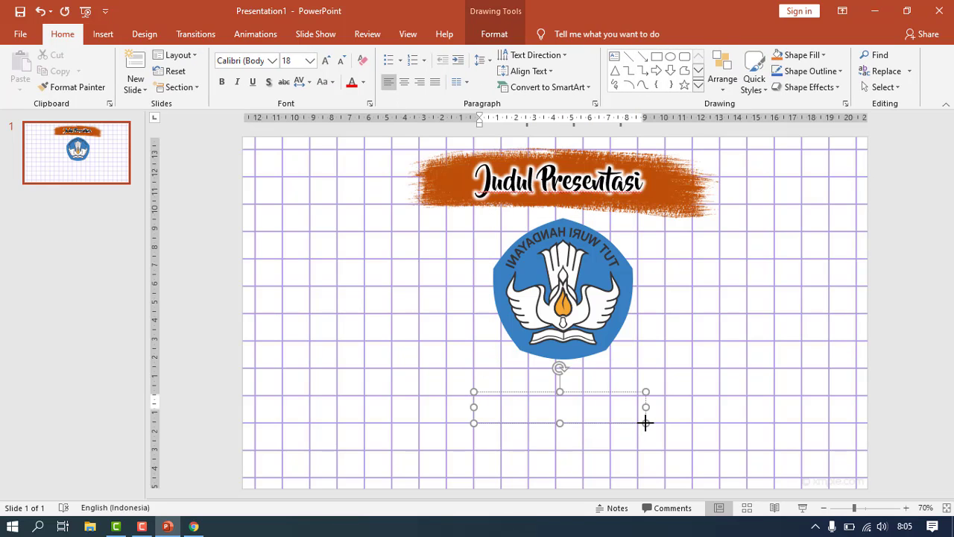
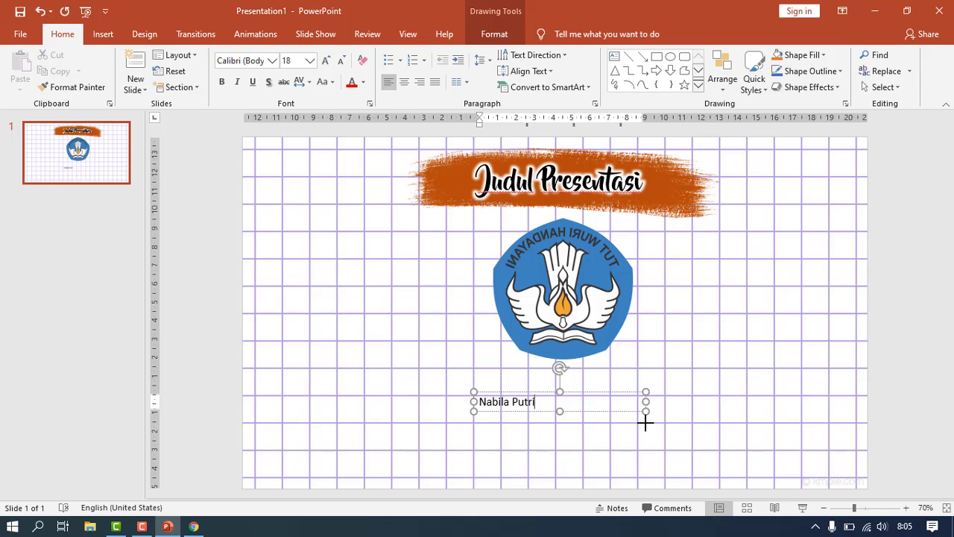
{"action": "key", "text": "Return"}
{"action": "type", "text": "X IPA 1"}
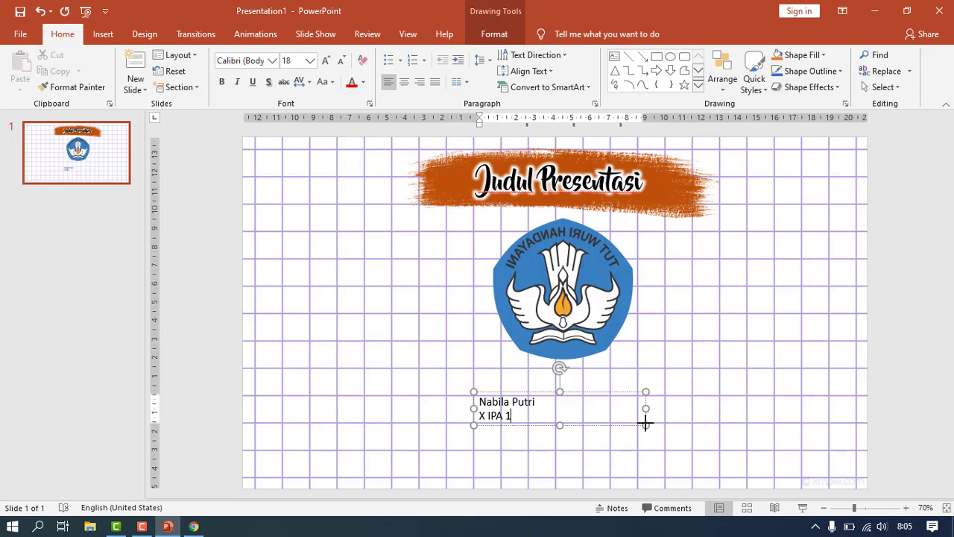
- Set the name-and-class text to 28 pt and centre it
{"action": "left_click", "coordinate": [646, 422]}
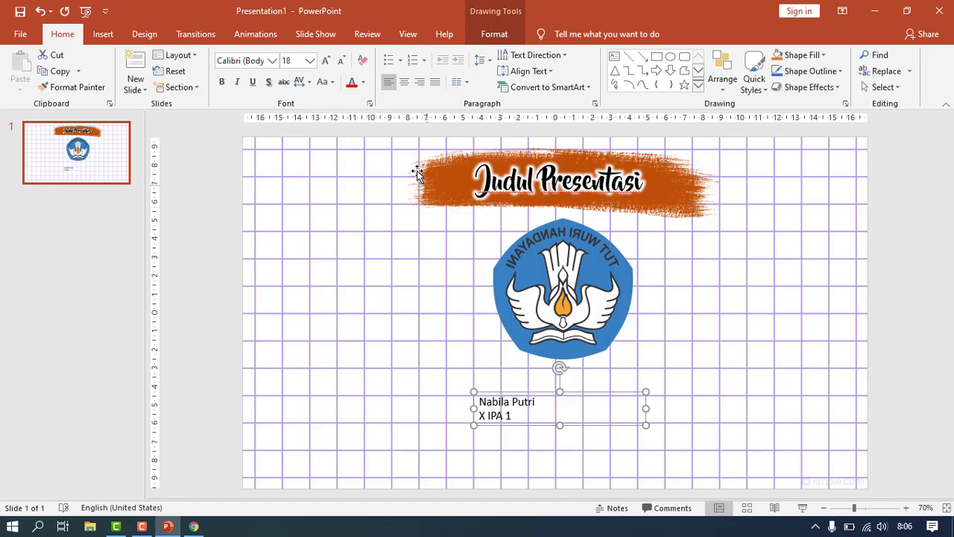
{"action": "left_click", "coordinate": [311, 60]}
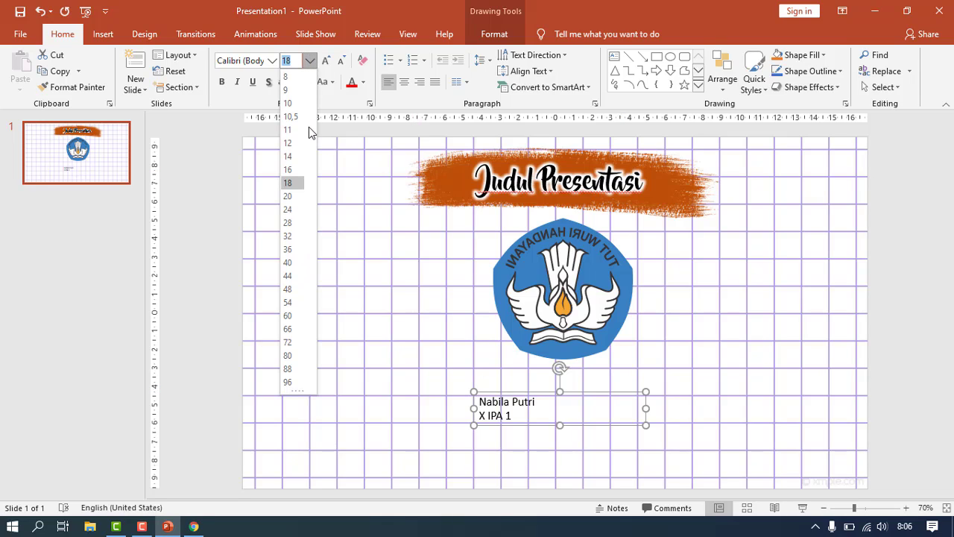
{"action": "left_click", "coordinate": [296, 222]}
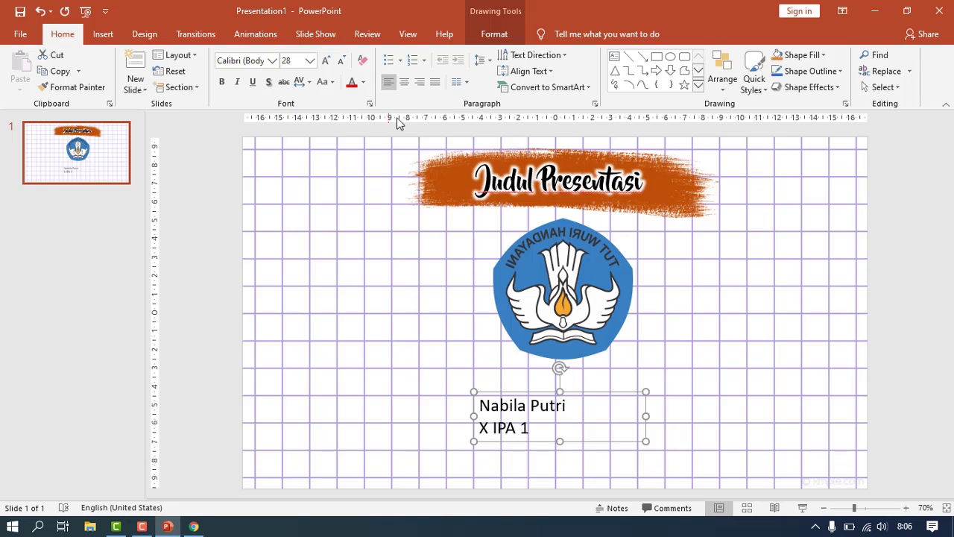
{"action": "left_click", "coordinate": [405, 83]}
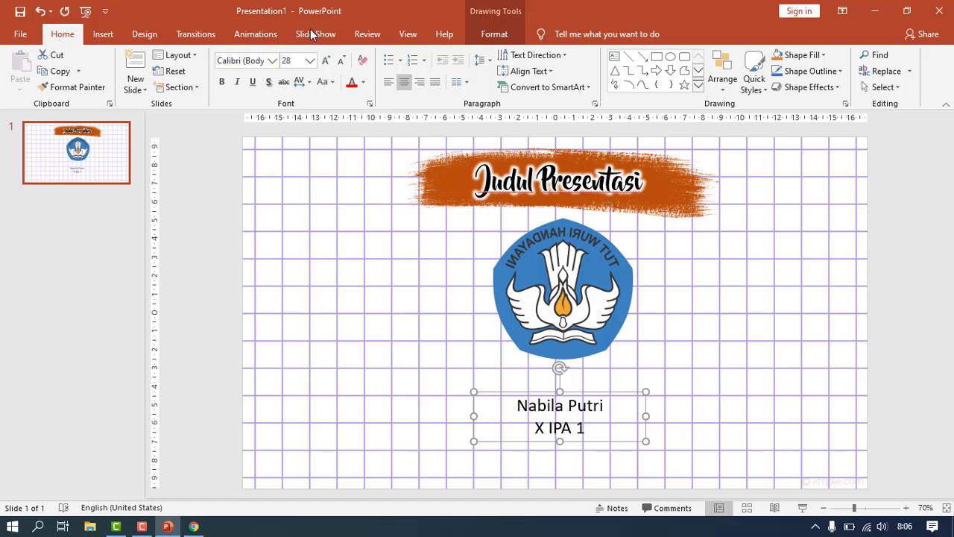
{"action": "left_click", "coordinate": [274, 65]}
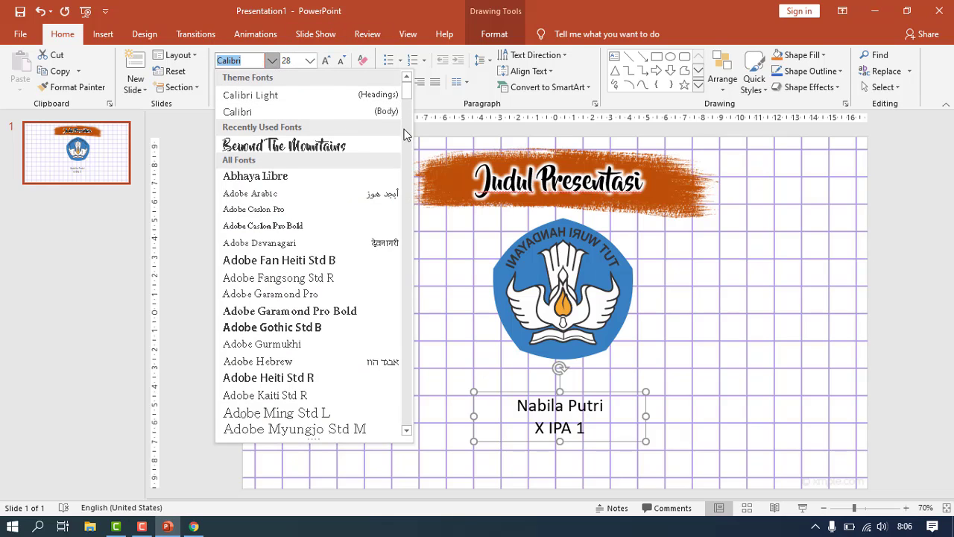
- Change the name text to the Bebas Neue font with white letters
{"action": "key", "text": "Down"}
{"action": "key", "text": "Down"}
{"action": "key", "text": "Down"}
{"action": "key", "text": "Down"}
{"action": "key", "text": "Down"}
{"action": "key", "text": "Down"}
{"action": "key", "text": "Down"}
{"action": "key", "text": "Down"}
{"action": "key", "text": "Down"}
{"action": "key", "text": "Down"}
{"action": "key", "text": "Down"}
{"action": "key", "text": "Down"}
{"action": "key", "text": "Down"}
{"action": "key", "text": "Down"}
{"action": "key", "text": "Down"}
{"action": "key", "text": "Down"}
{"action": "key", "text": "Down"}
{"action": "key", "text": "Down"}
{"action": "key", "text": "Down"}
{"action": "key", "text": "Down"}
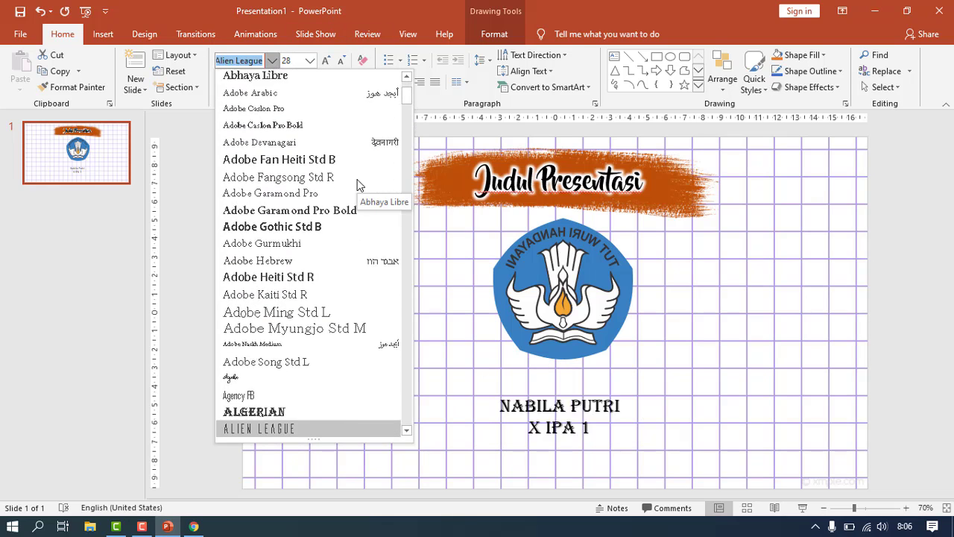
{"action": "key", "text": "Down"}
{"action": "key", "text": "Down"}
{"action": "key", "text": "Down"}
{"action": "key", "text": "Down"}
{"action": "key", "text": "Down"}
{"action": "key", "text": "Down"}
{"action": "key", "text": "Down"}
{"action": "key", "text": "Up"}
{"action": "key", "text": "Up"}
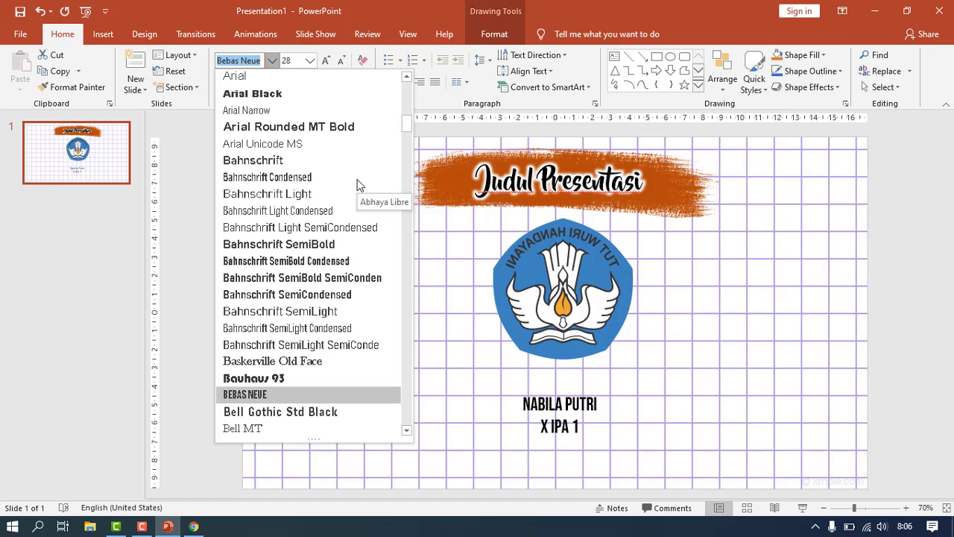
{"action": "key", "text": "Return"}
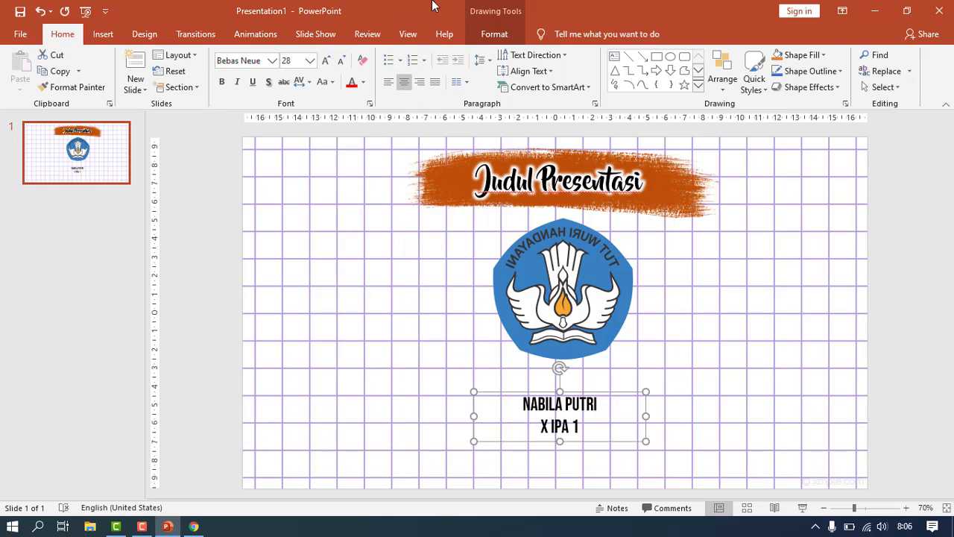
{"action": "left_click", "coordinate": [484, 31]}
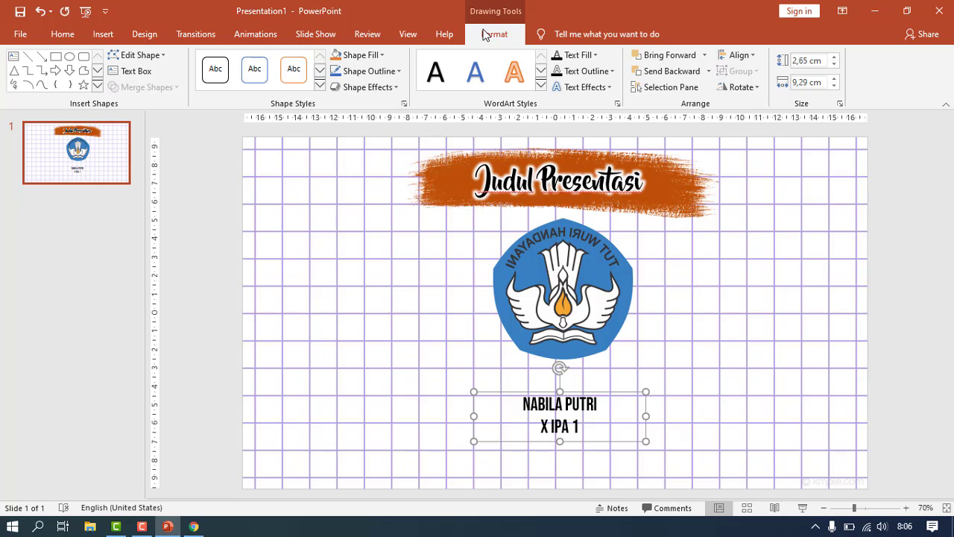
{"action": "left_click", "coordinate": [580, 88]}
{"action": "mouse_move", "coordinate": [631, 172]}
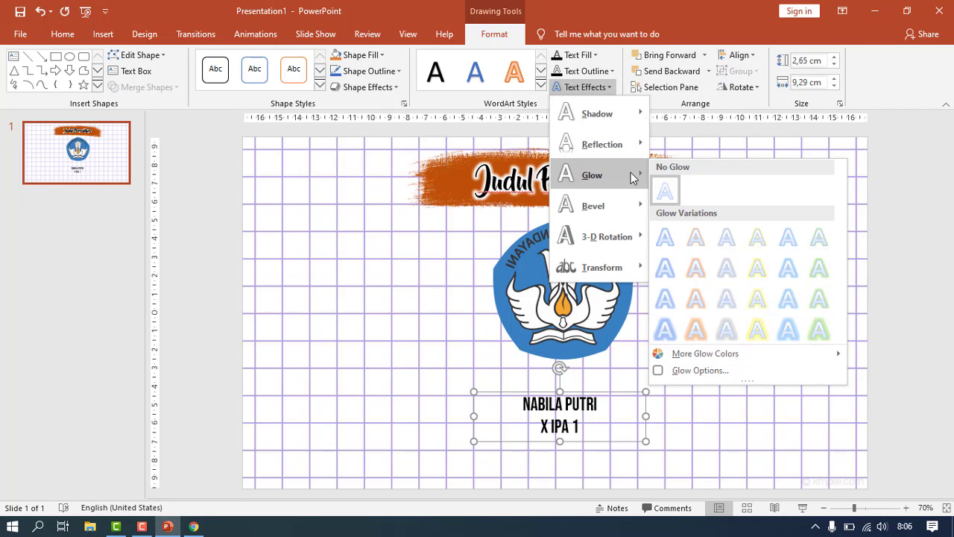
{"action": "left_click", "coordinate": [689, 371]}
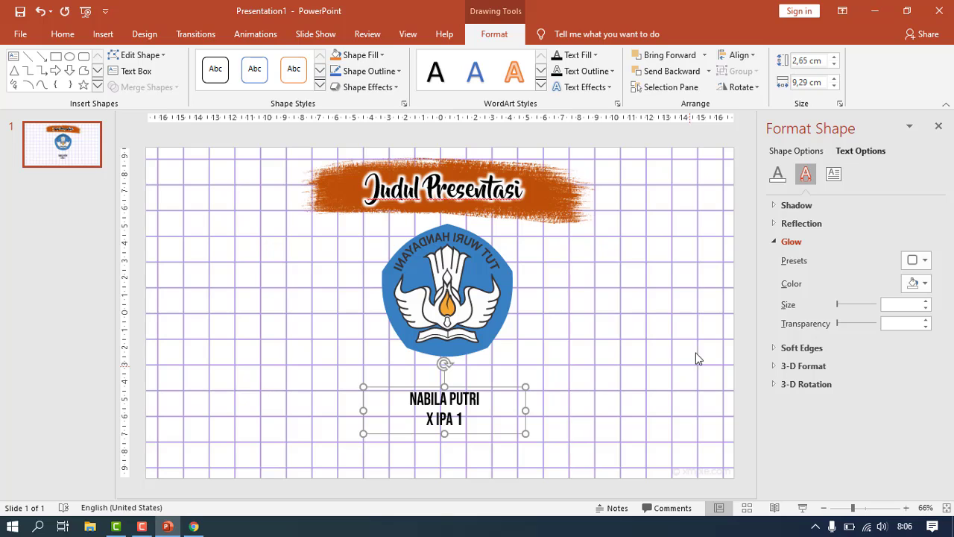
{"action": "left_click", "coordinate": [595, 56]}
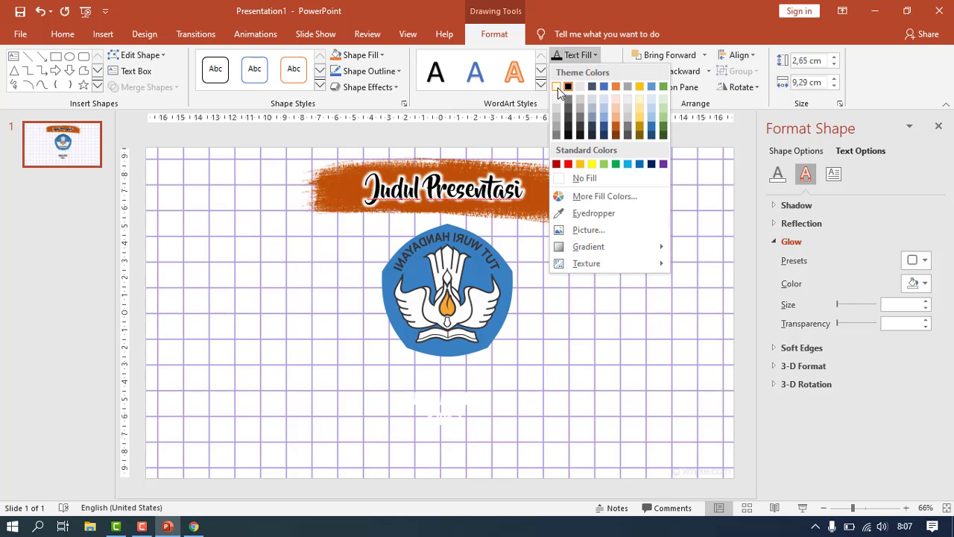
{"action": "left_click", "coordinate": [559, 88]}
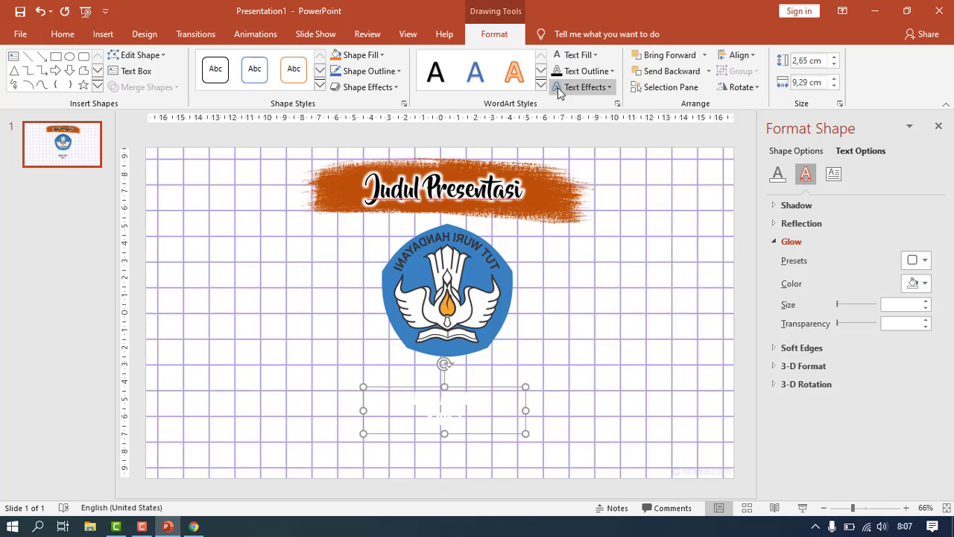
- Give the name text a dark orange glow sized 18 pt
{"action": "left_click", "coordinate": [928, 285]}
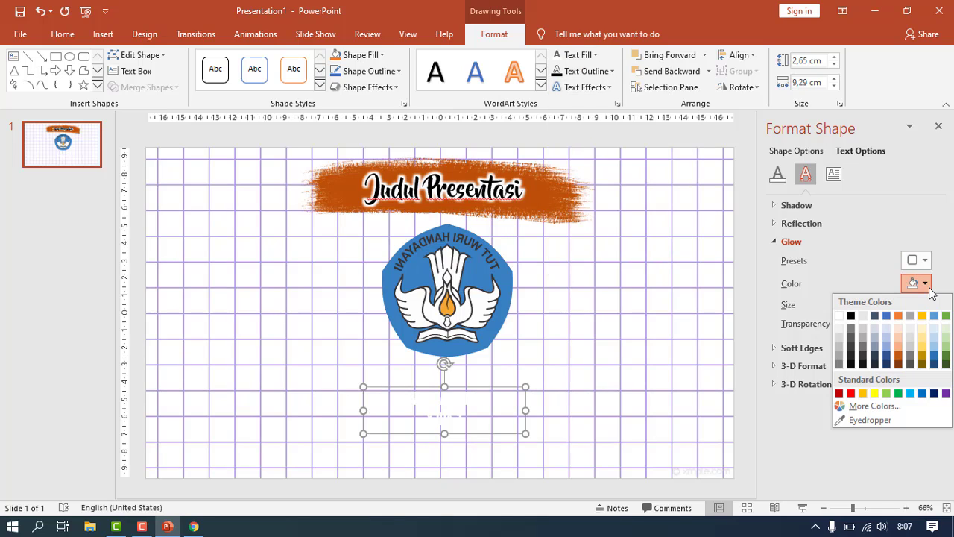
{"action": "left_click", "coordinate": [899, 365]}
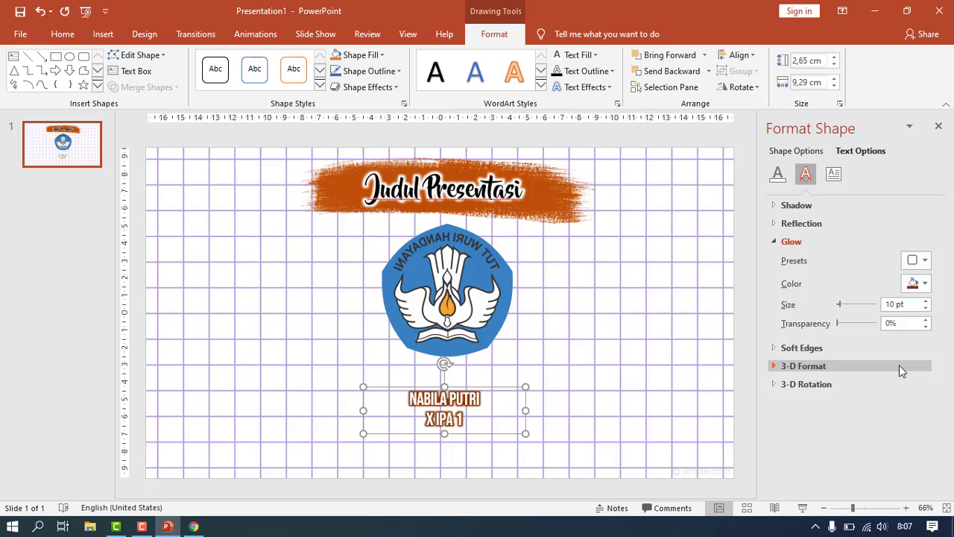
{"action": "left_click", "coordinate": [926, 301]}
{"action": "left_click", "coordinate": [926, 301]}
{"action": "left_click", "coordinate": [926, 301]}
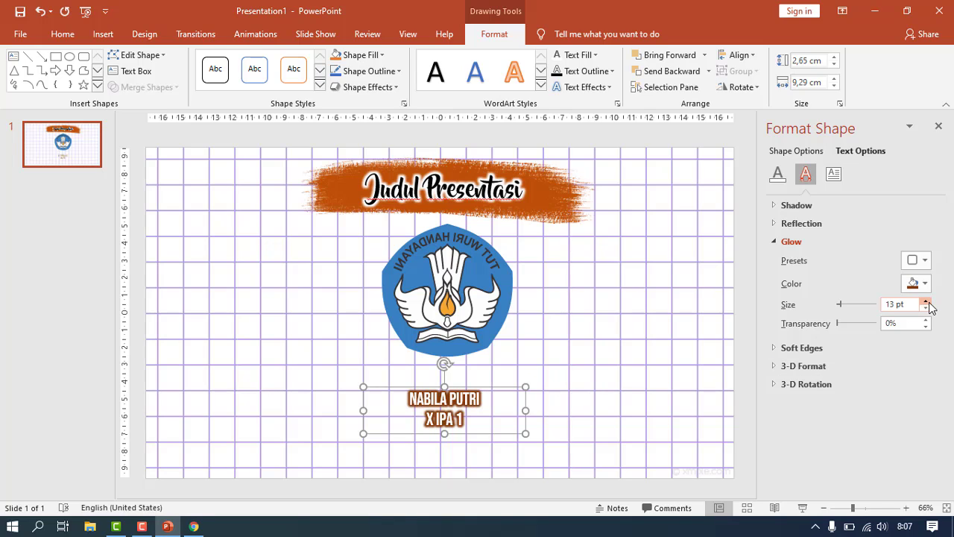
{"action": "left_click", "coordinate": [926, 302]}
{"action": "left_click", "coordinate": [926, 301]}
{"action": "left_click", "coordinate": [926, 301]}
{"action": "left_click", "coordinate": [926, 301]}
{"action": "left_click", "coordinate": [926, 302]}
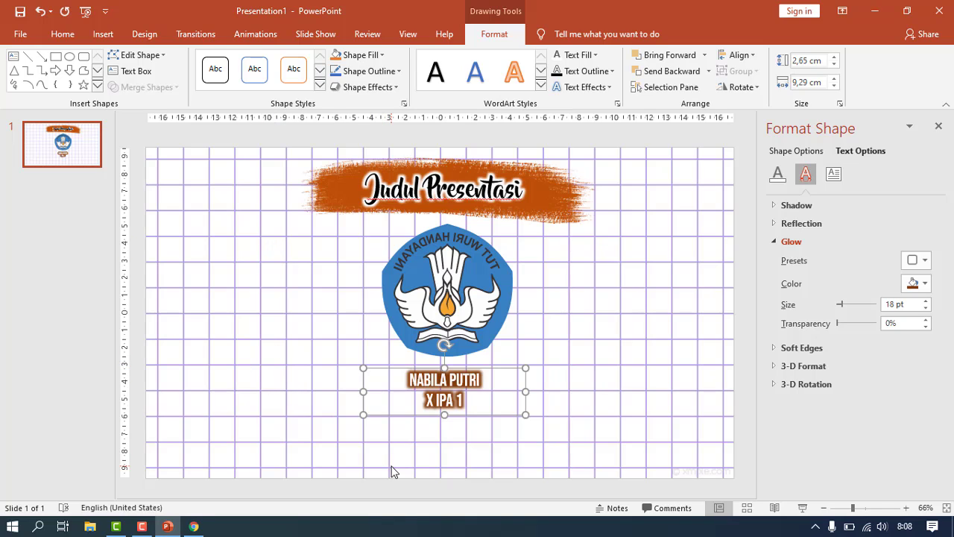
- Insert the monstera leaves picture and drag it down along the slide's bottom
{"action": "left_click", "coordinate": [105, 33]}
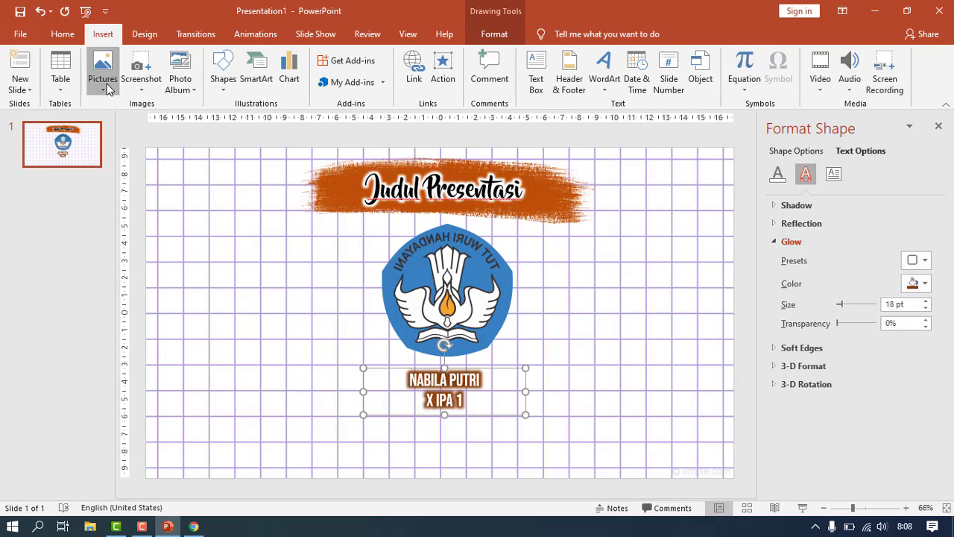
{"action": "left_click", "coordinate": [107, 88]}
{"action": "left_click", "coordinate": [131, 123]}
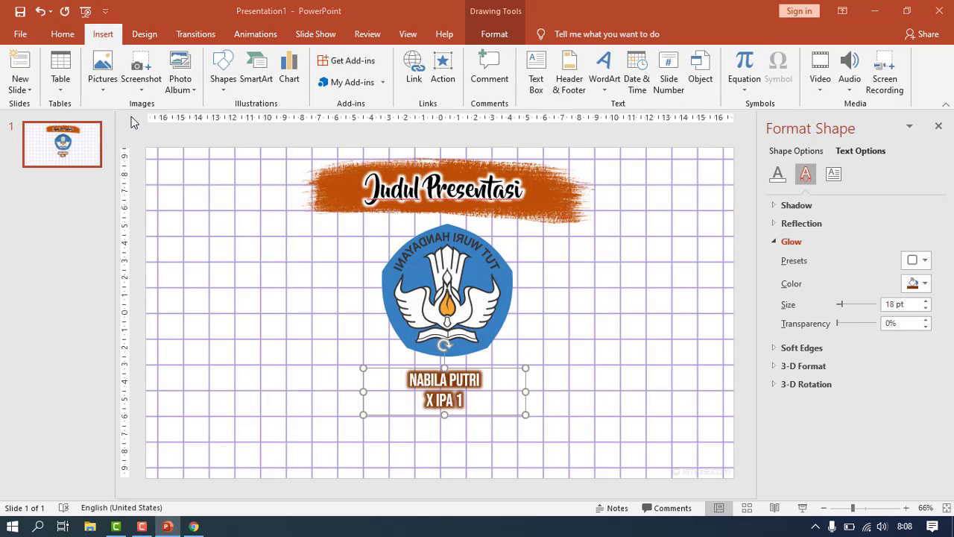
{"action": "left_click", "coordinate": [434, 135]}
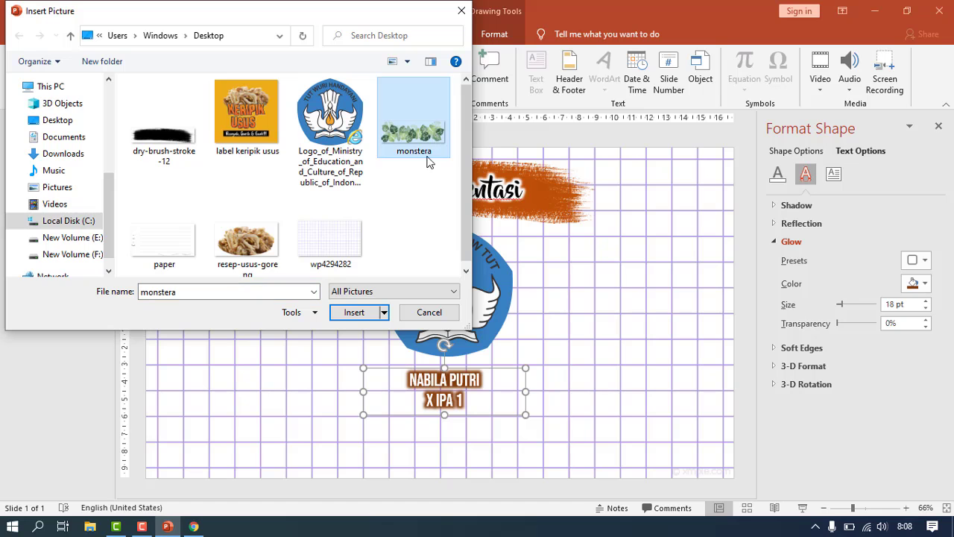
{"action": "left_click", "coordinate": [375, 312]}
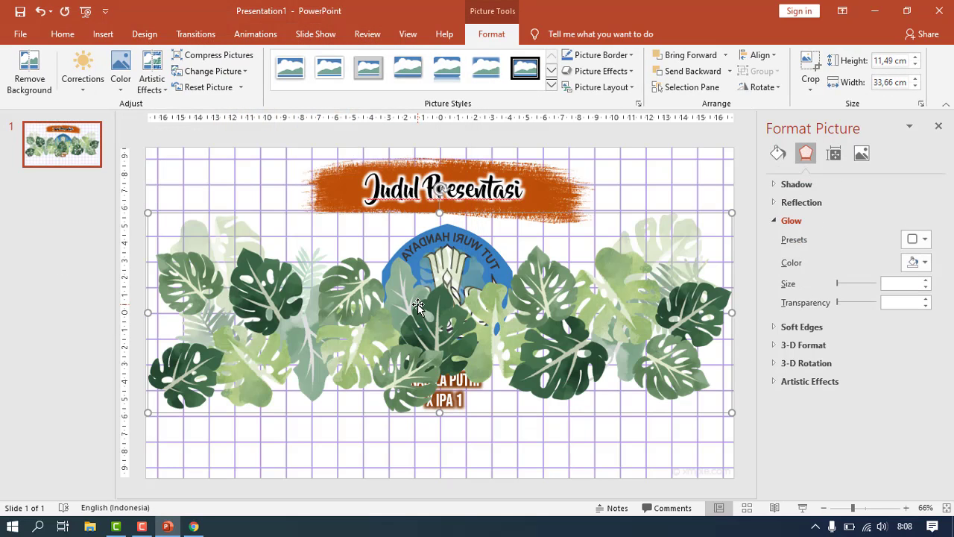
{"action": "left_click", "coordinate": [939, 126]}
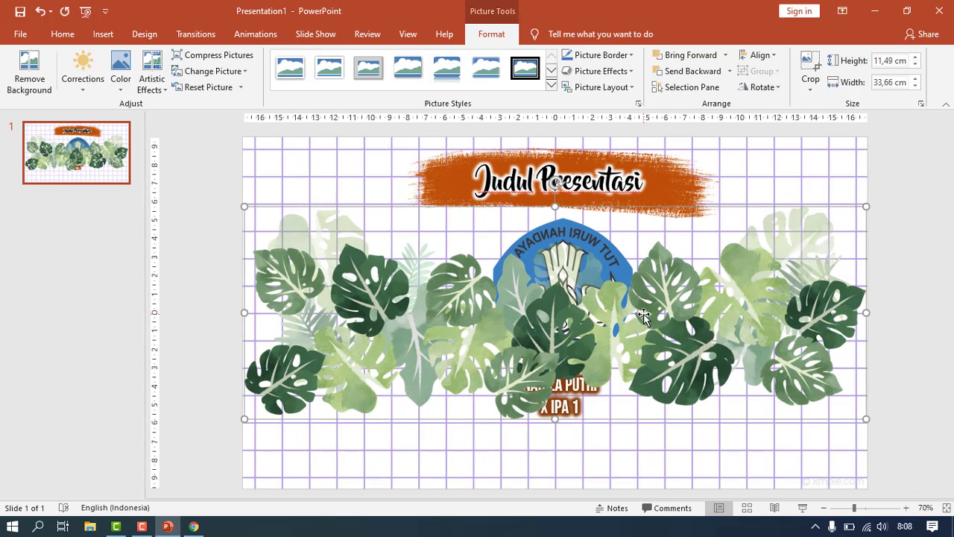
{"action": "left_click_drag", "start_coordinate": [645, 313], "coordinate": [643, 446]}
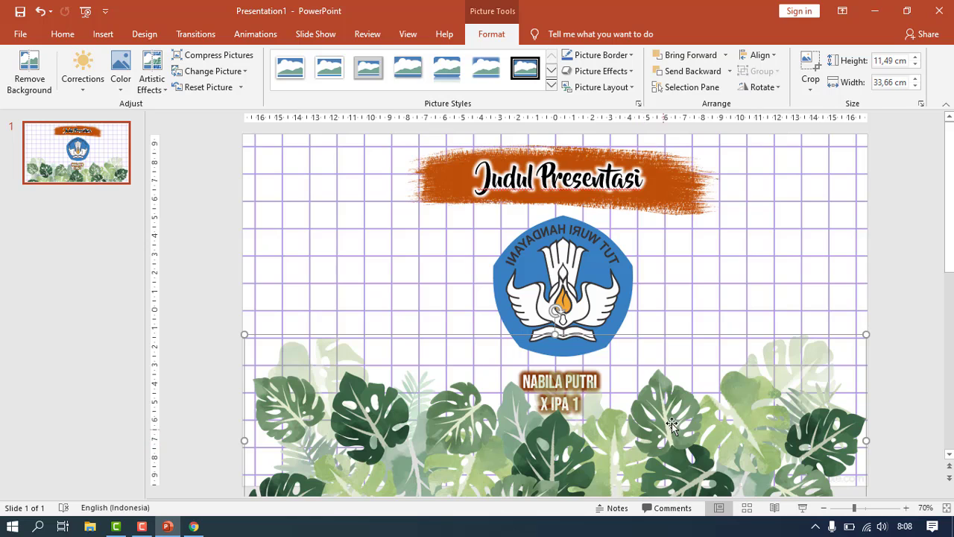
- Crop the monstera picture to 8.18 cm high at the bottom edge and send it to back
{"action": "left_click", "coordinate": [812, 75]}
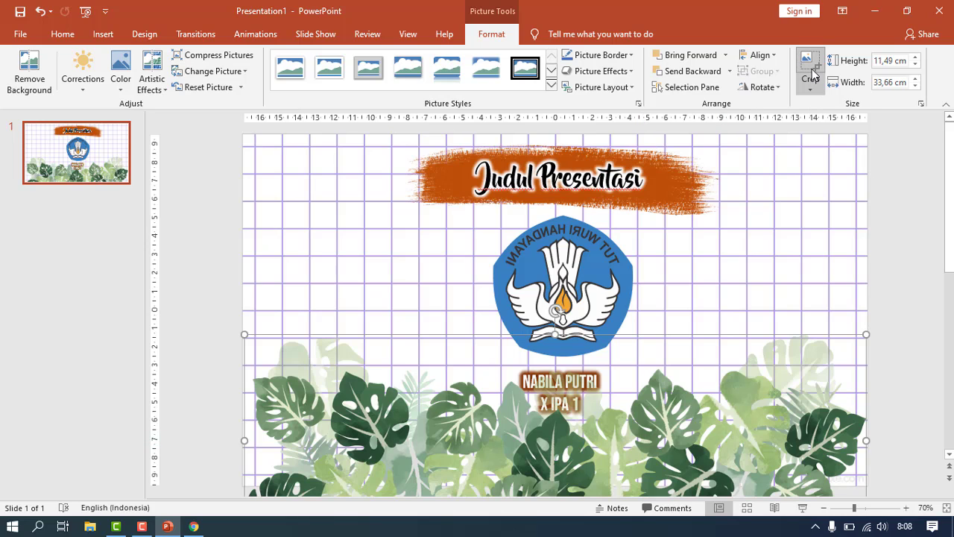
{"action": "left_click_drag", "start_coordinate": [948, 268], "coordinate": [948, 373]}
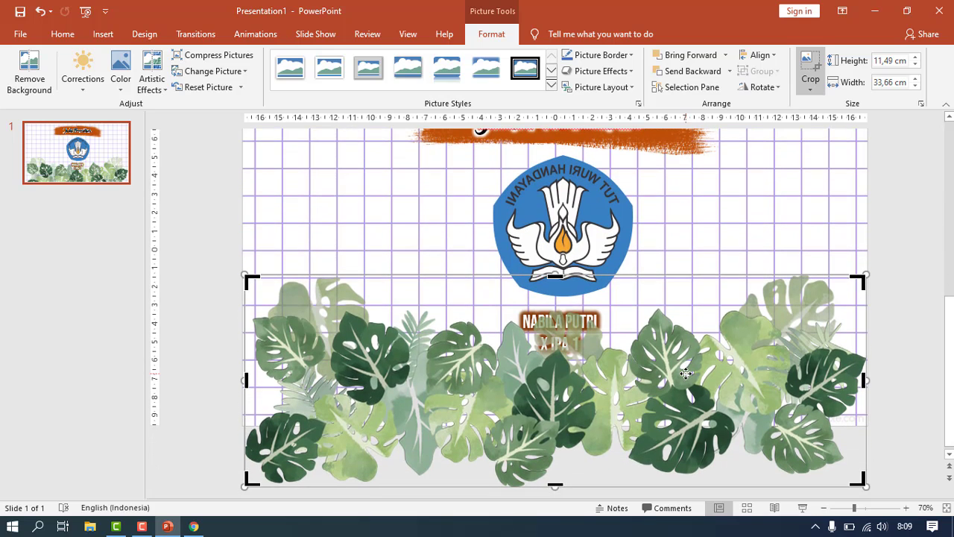
{"action": "left_click_drag", "start_coordinate": [555, 486], "coordinate": [556, 430]}
{"action": "left_click", "coordinate": [497, 262]}
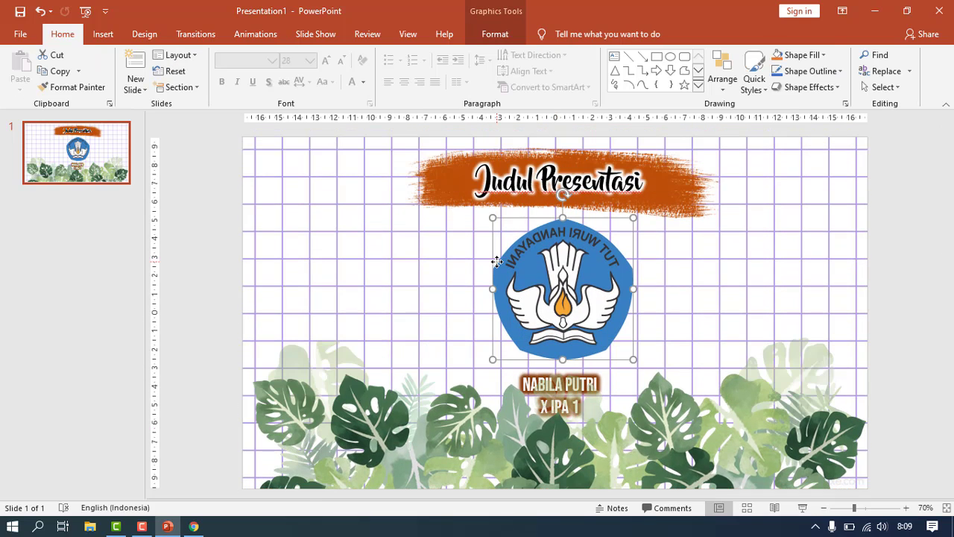
{"action": "left_click", "coordinate": [618, 450]}
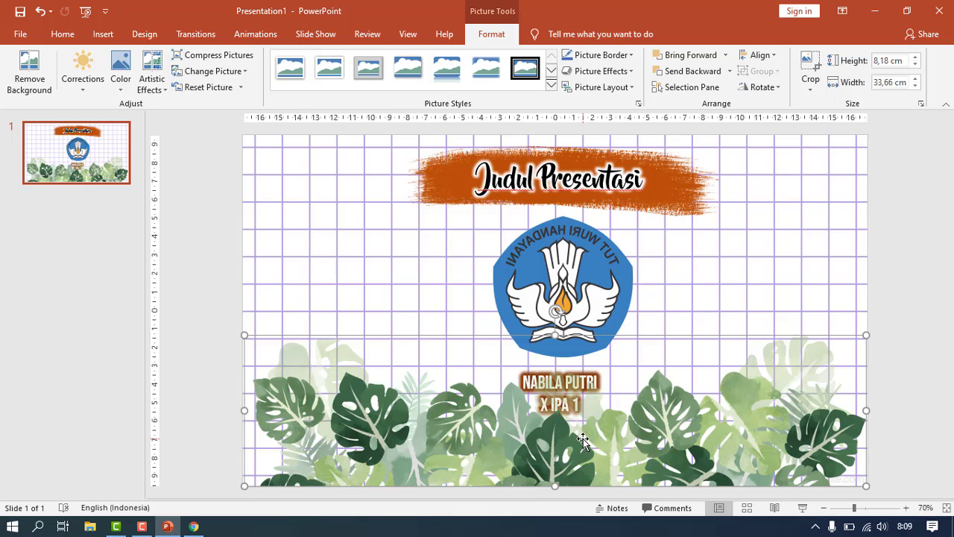
{"action": "right_click", "coordinate": [645, 422]}
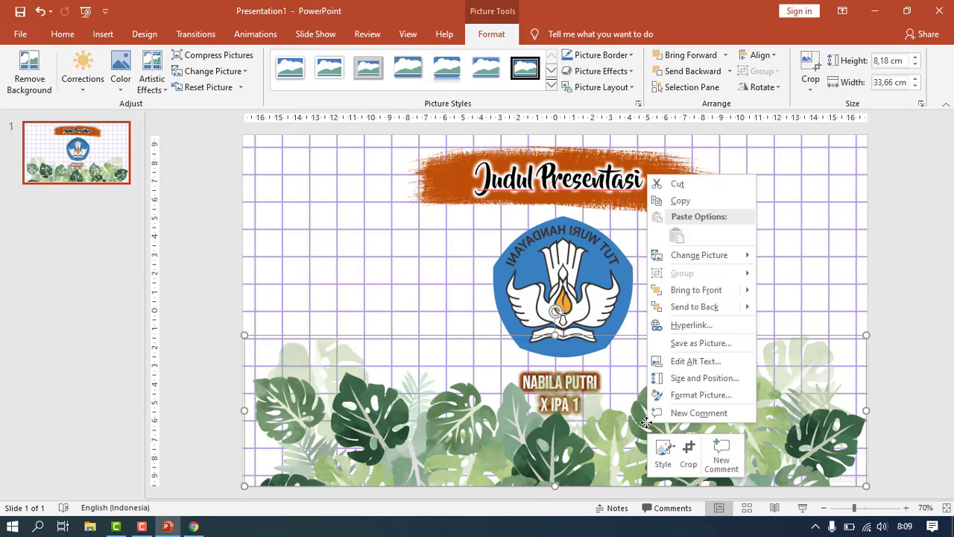
{"action": "left_click", "coordinate": [668, 306]}
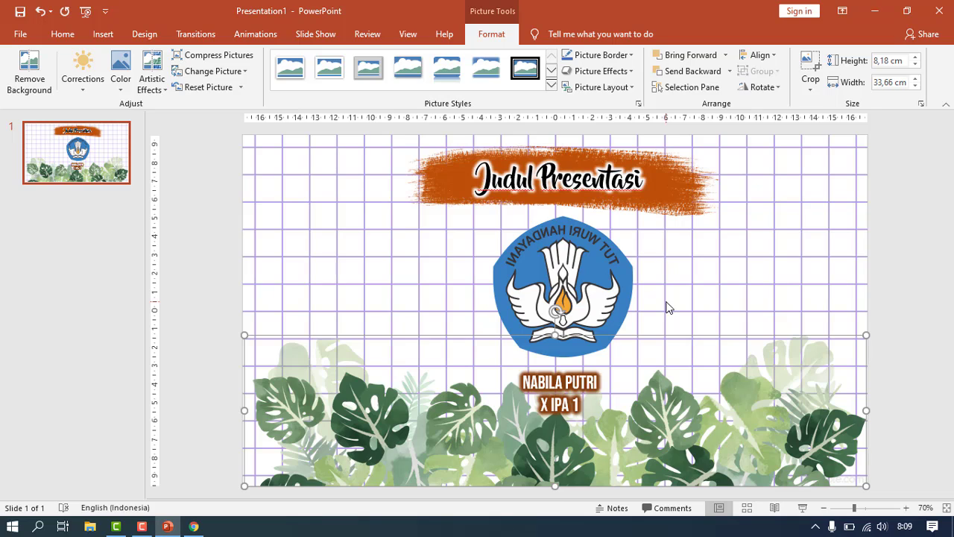
- Apply the Wheel entrance effect to the orange brush banner
{"action": "left_click", "coordinate": [438, 187]}
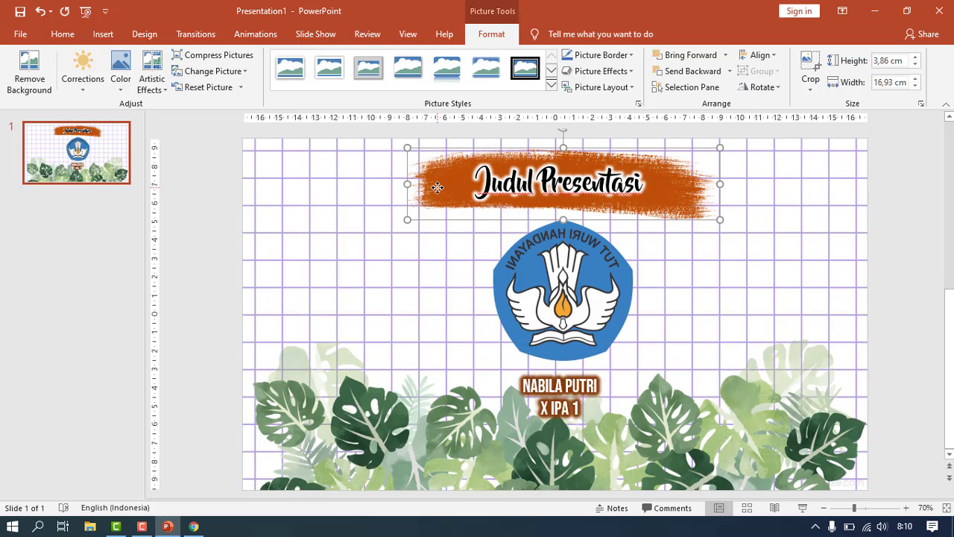
{"action": "left_click", "coordinate": [270, 39]}
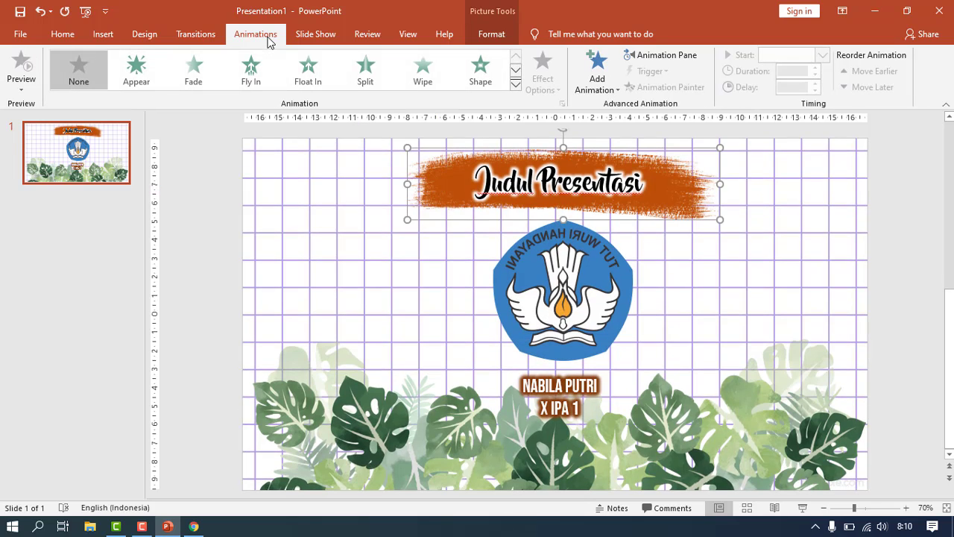
{"action": "left_click", "coordinate": [515, 86]}
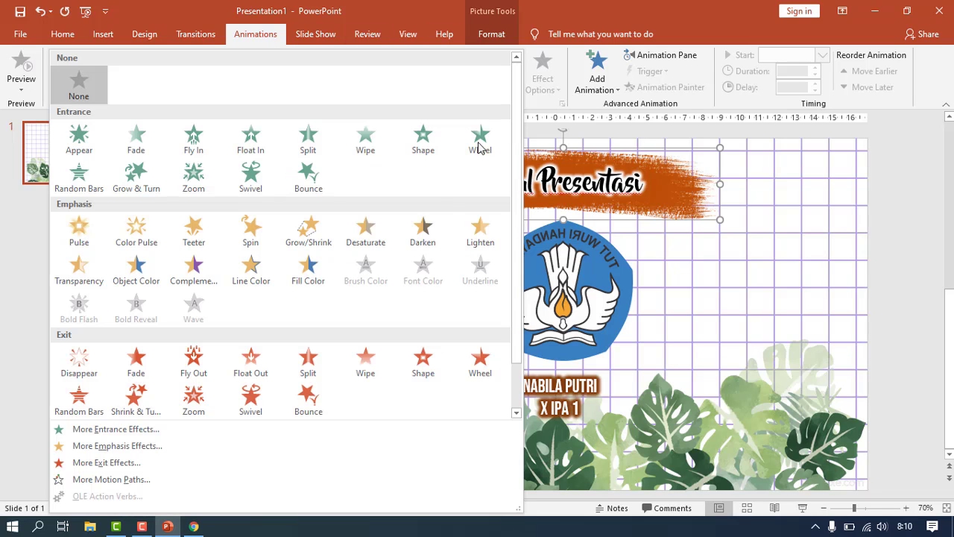
{"action": "left_click", "coordinate": [239, 432]}
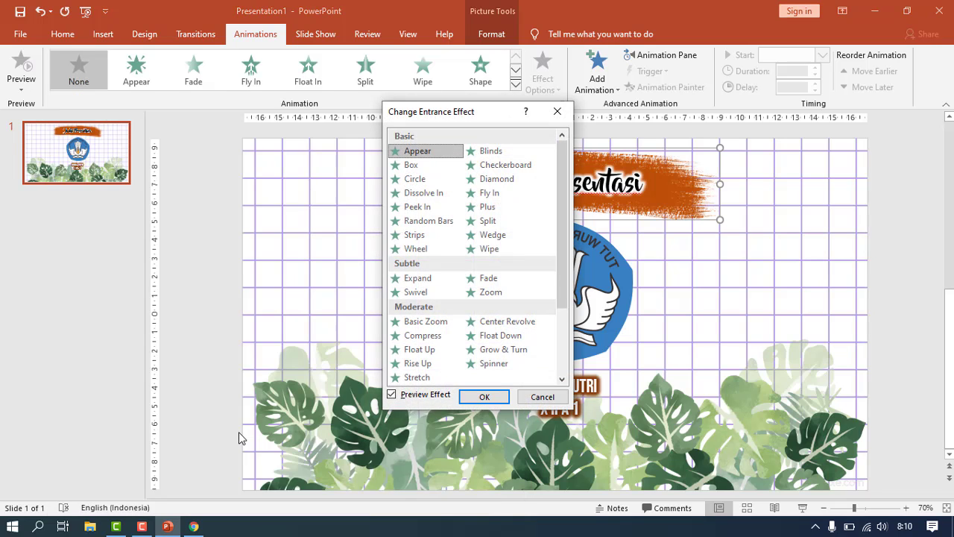
{"action": "left_click", "coordinate": [415, 251]}
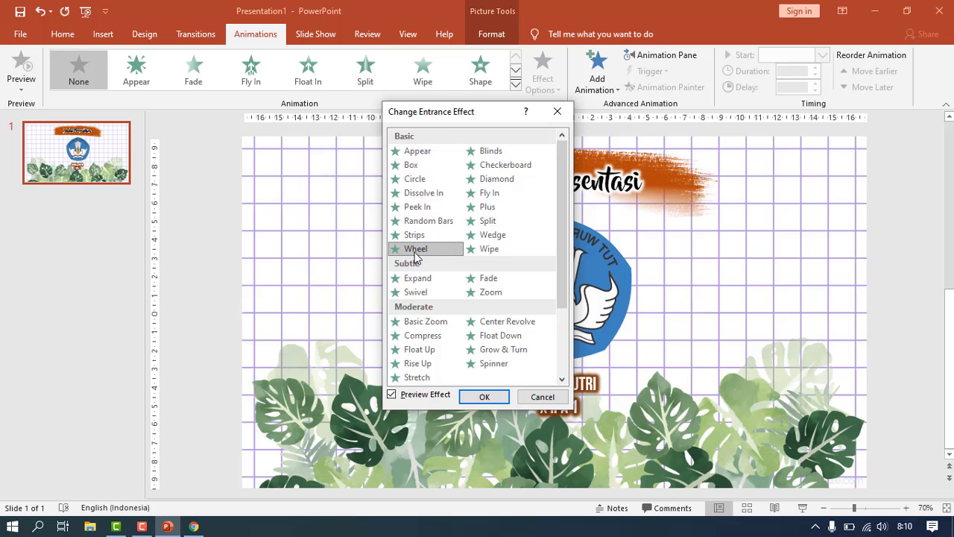
{"action": "left_click", "coordinate": [485, 396]}
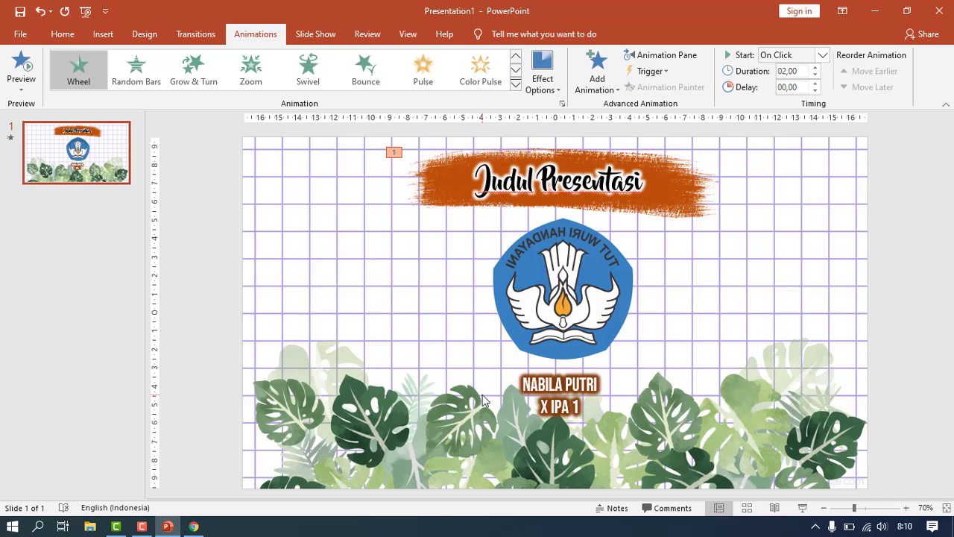
- Preview the slide animation and shorten the Wheel duration to 01,00 seconds
{"action": "left_click", "coordinate": [11, 140]}
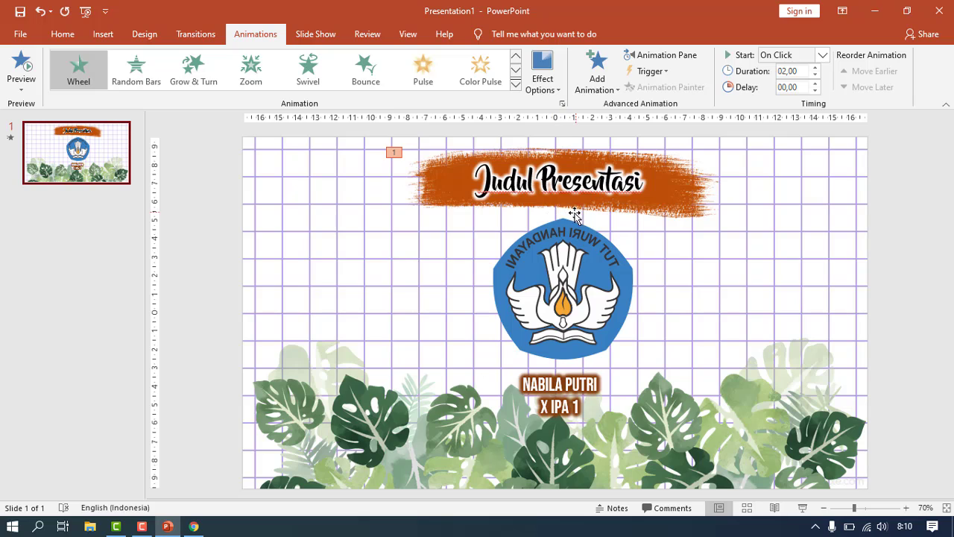
{"action": "left_click", "coordinate": [815, 76]}
{"action": "left_click", "coordinate": [815, 76]}
{"action": "left_click", "coordinate": [816, 77]}
{"action": "left_click", "coordinate": [815, 76]}
{"action": "left_click", "coordinate": [607, 187]}
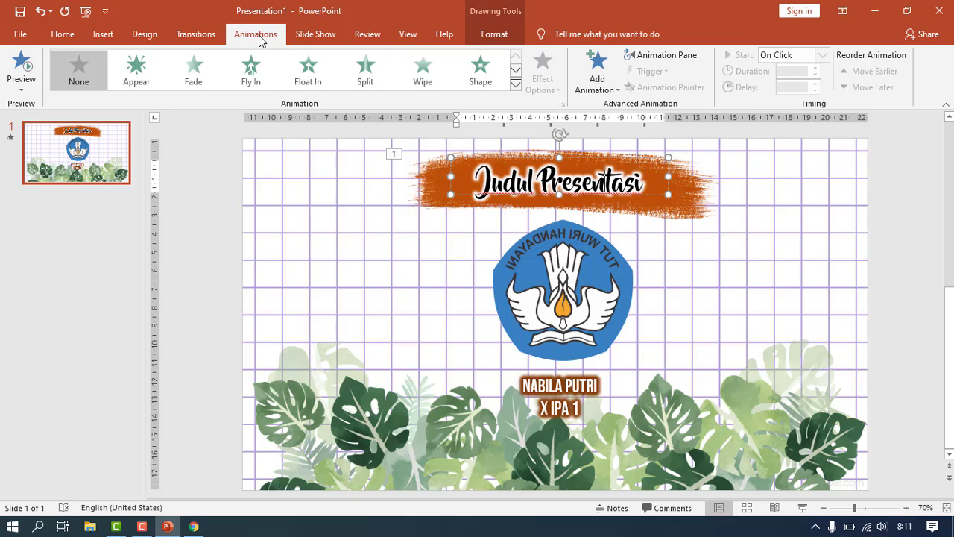
- Give the Judul Presentasi title a Wipe entrance effect and preview the slide's animations
{"action": "left_click", "coordinate": [515, 85]}
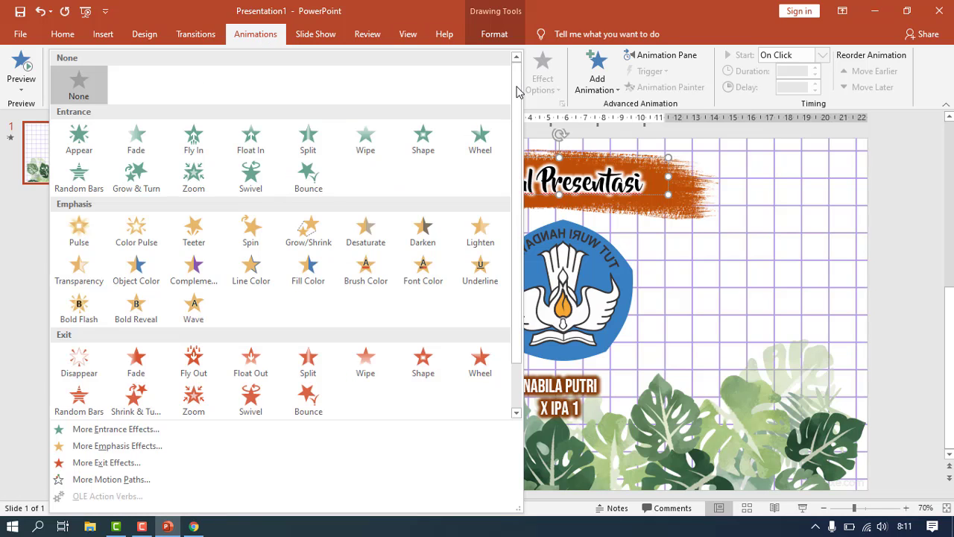
{"action": "left_click", "coordinate": [141, 429]}
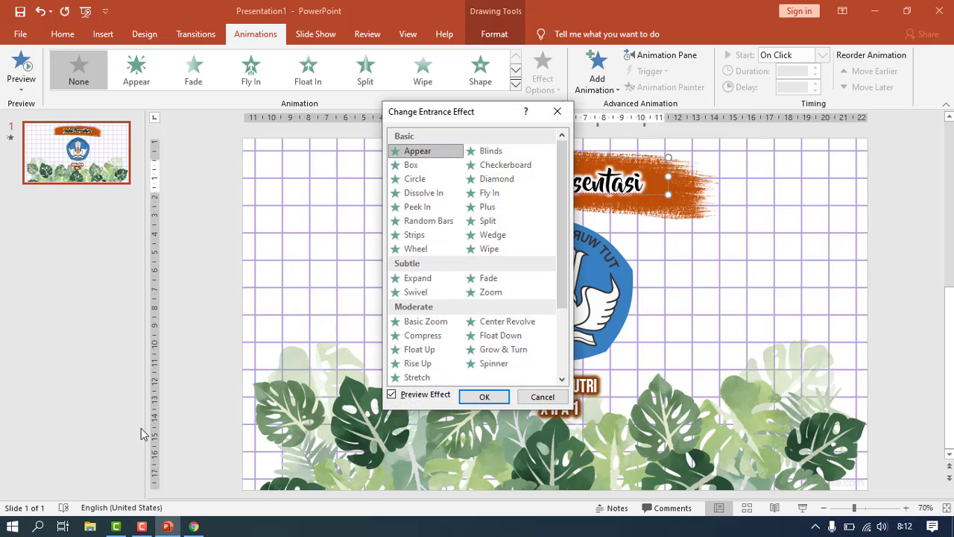
{"action": "left_click", "coordinate": [495, 250]}
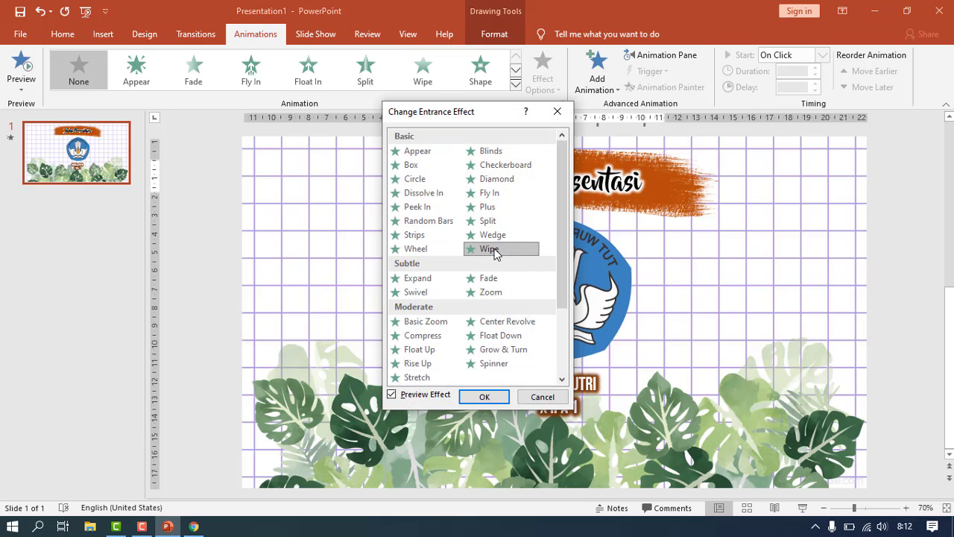
{"action": "left_click", "coordinate": [484, 397]}
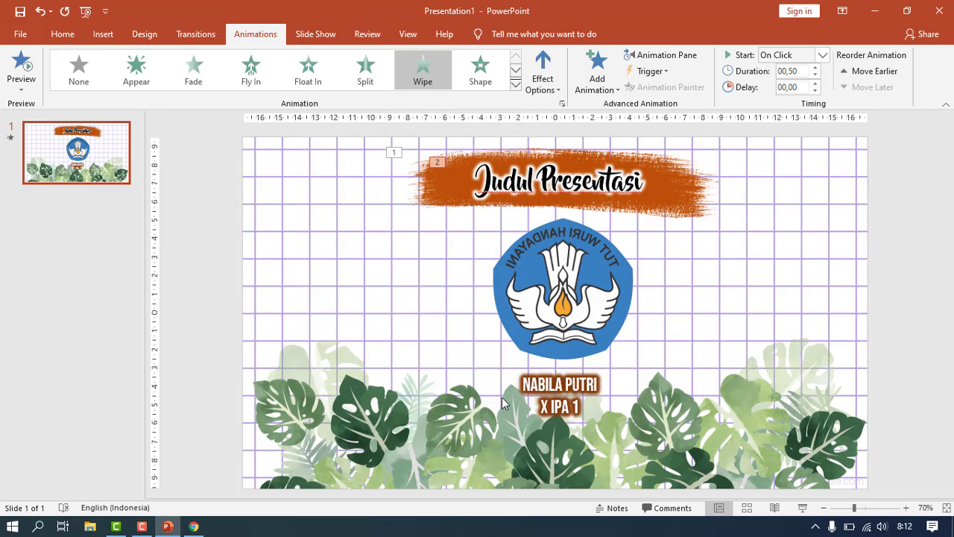
{"action": "left_click", "coordinate": [11, 138]}
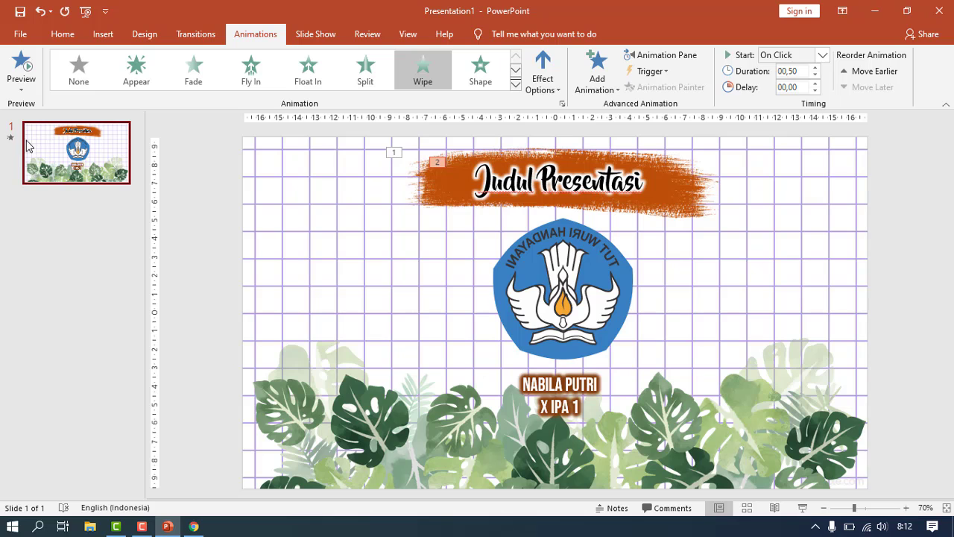
- Give the logo a Peek In entrance animation
{"action": "left_click", "coordinate": [549, 324]}
{"action": "left_click", "coordinate": [515, 84]}
{"action": "left_click", "coordinate": [112, 426]}
{"action": "left_click", "coordinate": [414, 234]}
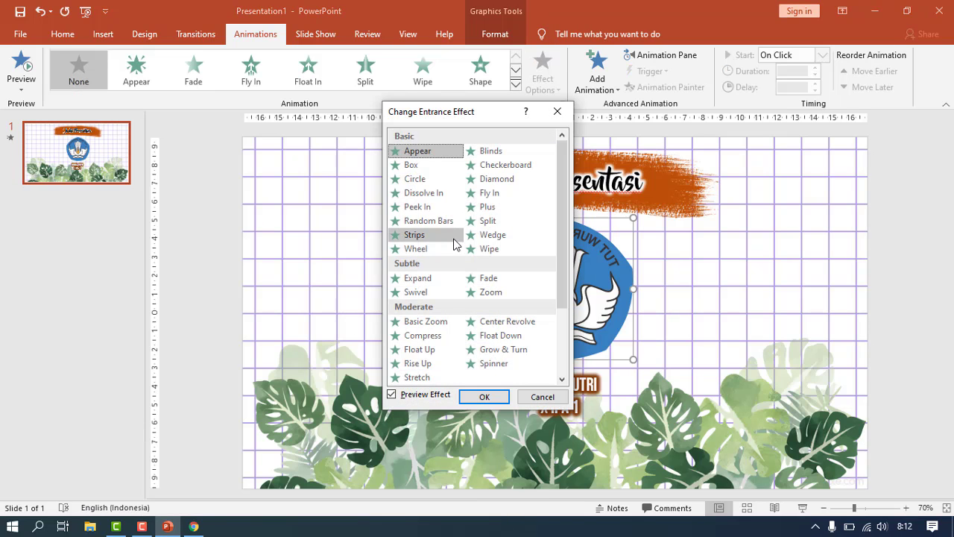
{"action": "left_click", "coordinate": [418, 207]}
{"action": "left_click", "coordinate": [484, 397]}
- Apply the Spinner entrance effect to the name text box
{"action": "left_click", "coordinate": [531, 419]}
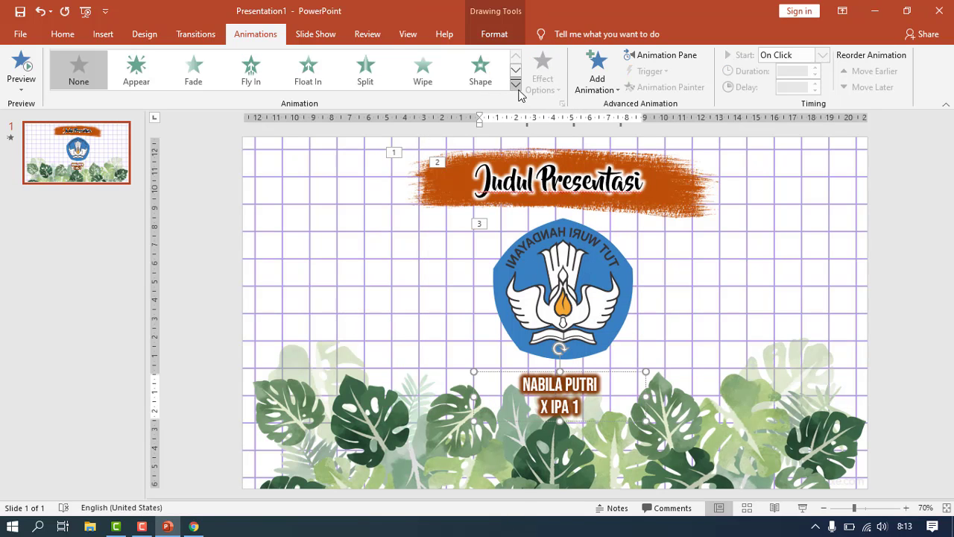
{"action": "left_click", "coordinate": [515, 84]}
{"action": "left_click", "coordinate": [128, 452]}
{"action": "left_click", "coordinate": [572, 111]}
{"action": "left_click", "coordinate": [515, 84]}
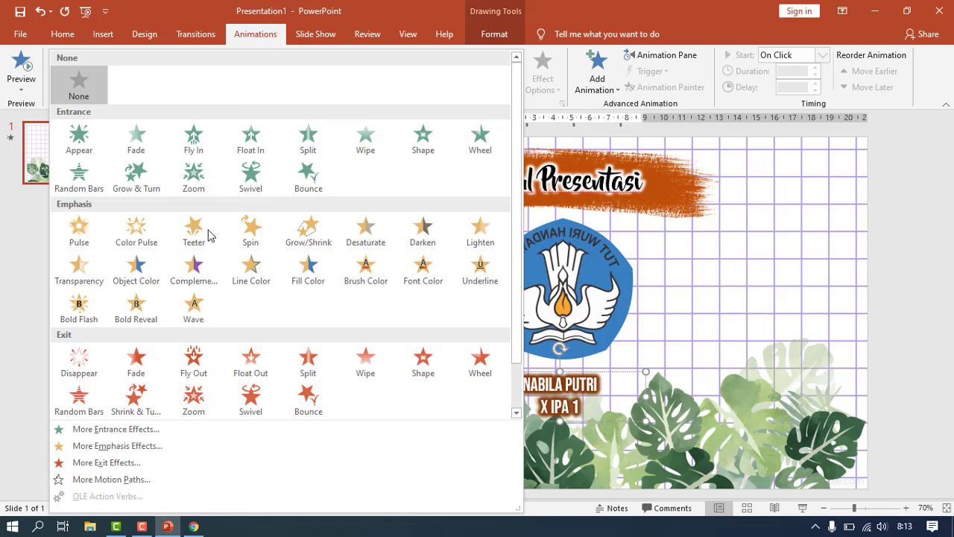
{"action": "left_click", "coordinate": [112, 426]}
{"action": "left_click", "coordinate": [511, 337]}
{"action": "left_click", "coordinate": [491, 397]}
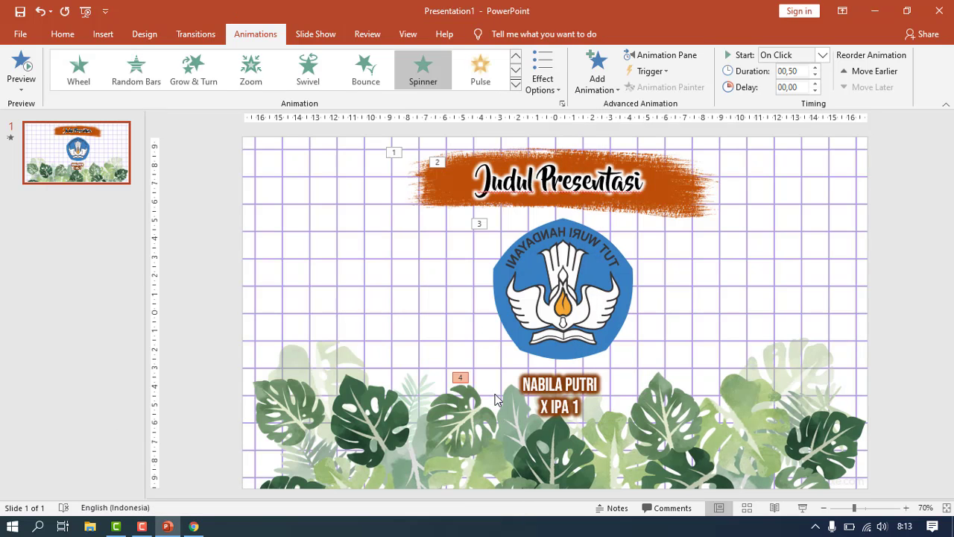
- Add a Rise Up entrance effect to the monstera leaves picture
{"action": "left_click", "coordinate": [719, 439]}
{"action": "left_click", "coordinate": [515, 85]}
{"action": "left_click", "coordinate": [115, 428]}
{"action": "left_click", "coordinate": [418, 365]}
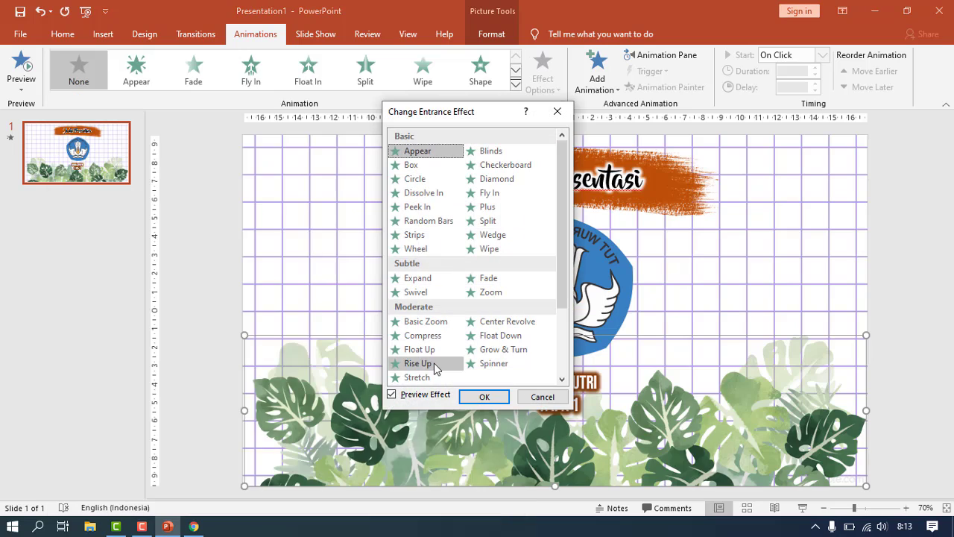
{"action": "left_click", "coordinate": [489, 396]}
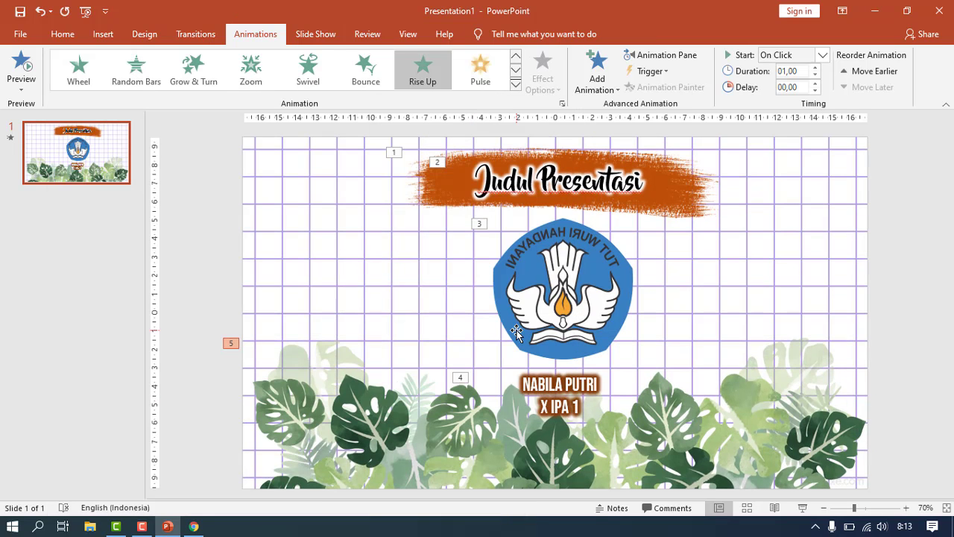
{"action": "left_click", "coordinate": [804, 508]}
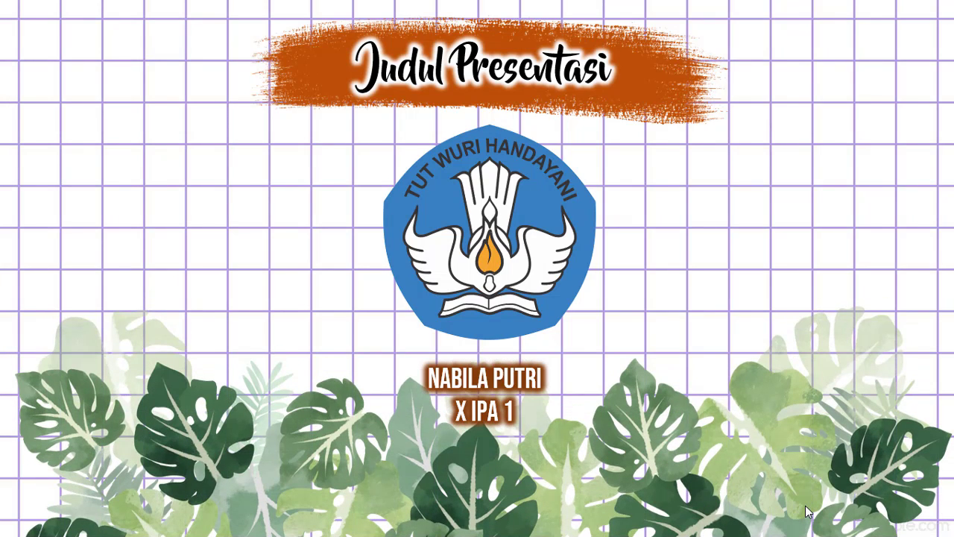
{"action": "left_click", "coordinate": [806, 511]}
{"action": "left_click", "coordinate": [806, 511]}
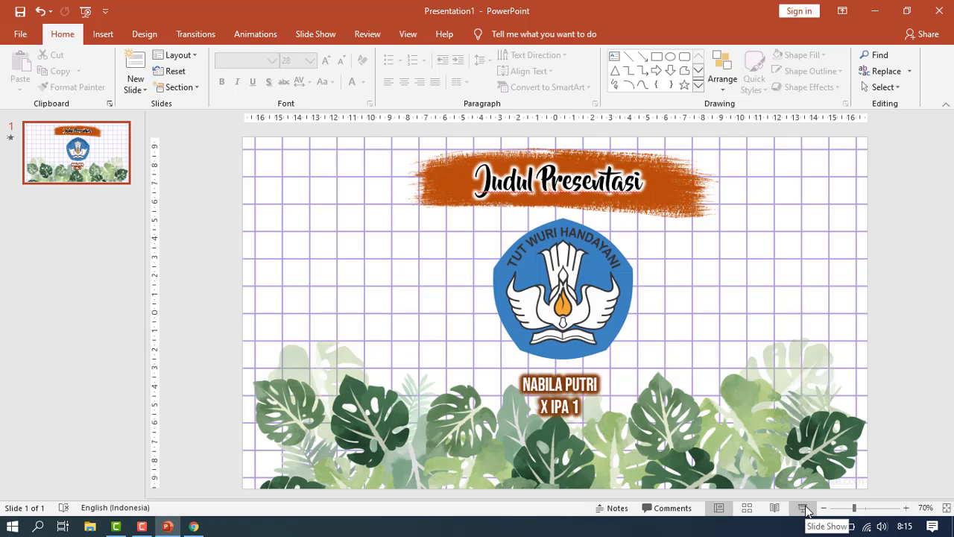